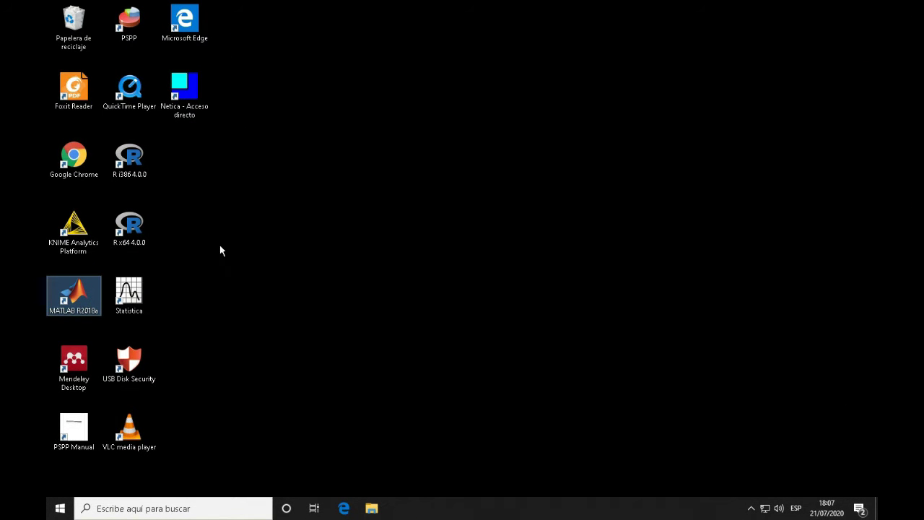
Start MATLAB R2018a and open the Fuzzy Logic Designer with the fuzzy command
{"action": "key", "text": "shift+Right"}
{"action": "key", "text": "Return"}
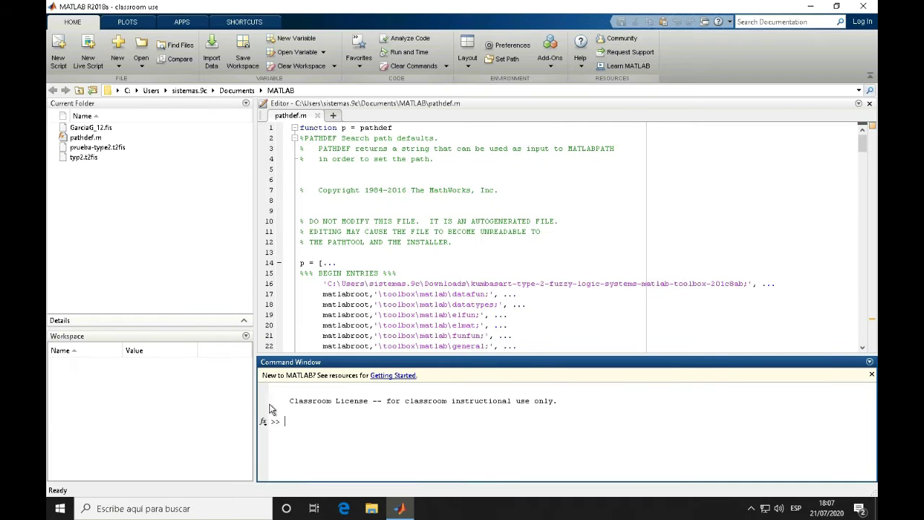
{"action": "left_click", "coordinate": [293, 419]}
{"action": "type", "text": "fuzzy"}
{"action": "key", "text": "Return"}
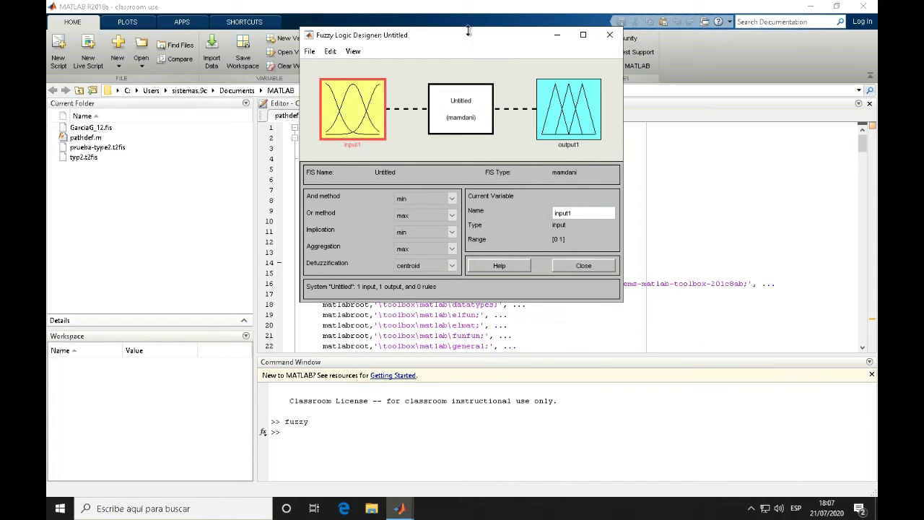
{"action": "left_click_drag", "start_coordinate": [468, 32], "coordinate": [465, 58]}
Add two more input variables to the untitled Mamdani fuzzy system
{"action": "left_click", "coordinate": [306, 75]}
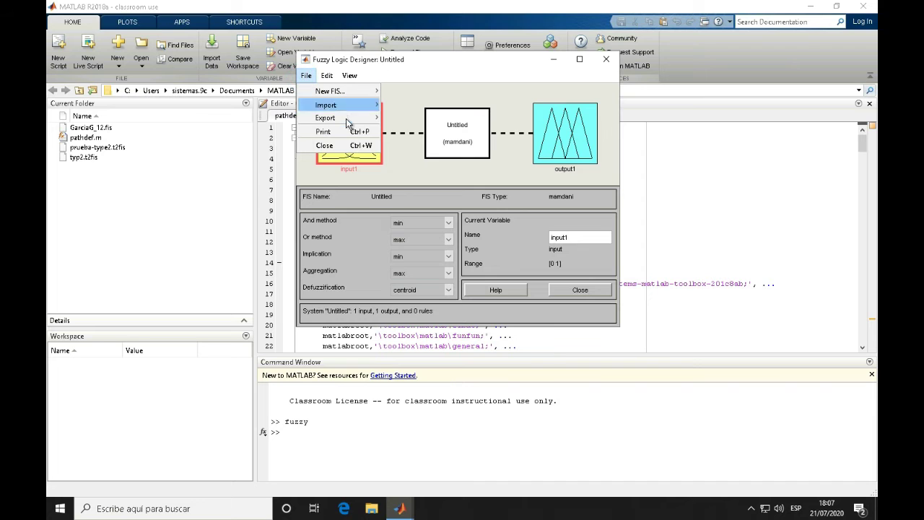
{"action": "mouse_move", "coordinate": [370, 108]}
{"action": "left_click", "coordinate": [327, 76]}
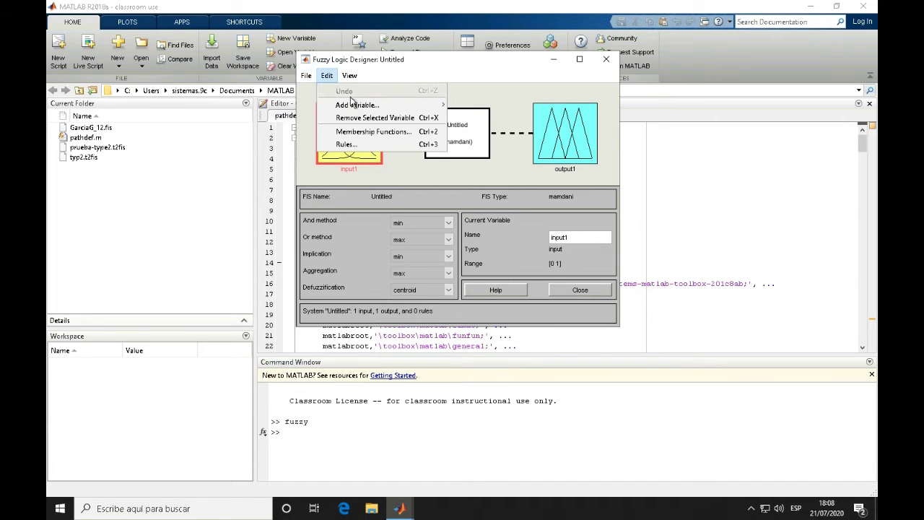
{"action": "mouse_move", "coordinate": [371, 103]}
{"action": "left_click", "coordinate": [465, 105]}
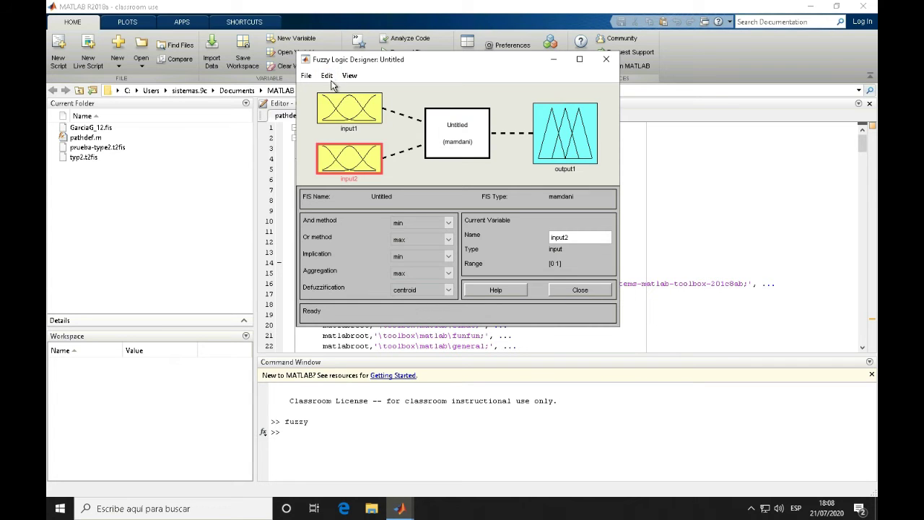
{"action": "left_click", "coordinate": [327, 76]}
{"action": "left_click", "coordinate": [363, 105]}
{"action": "left_click", "coordinate": [480, 103]}
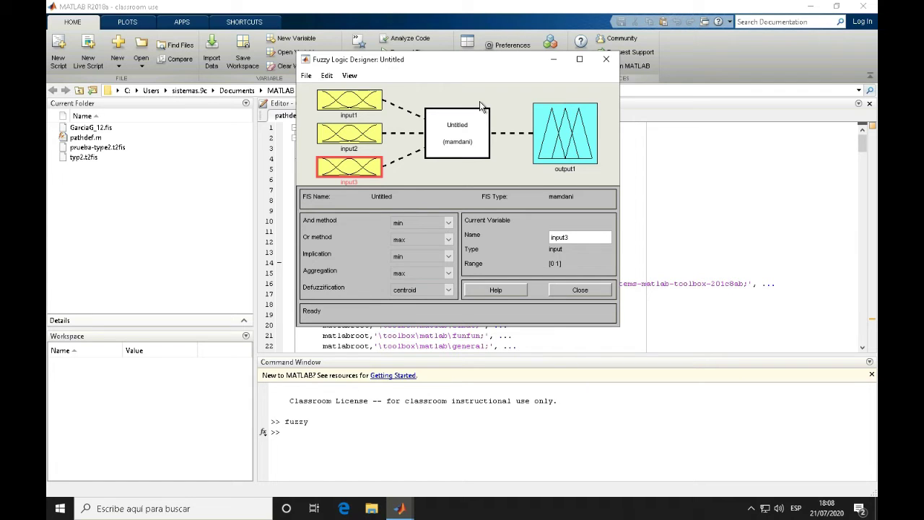
Add a second output variable to the fuzzy system
{"action": "left_click", "coordinate": [327, 76]}
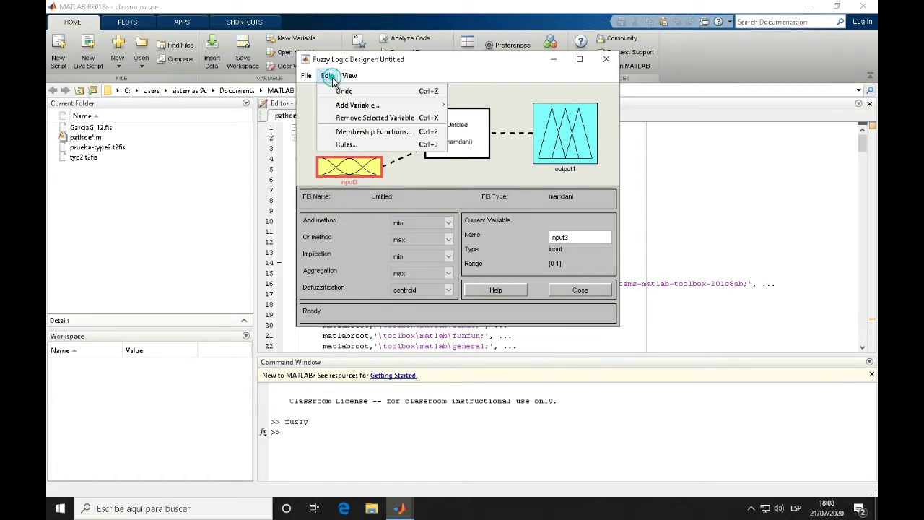
{"action": "mouse_move", "coordinate": [379, 106]}
{"action": "left_click", "coordinate": [474, 117]}
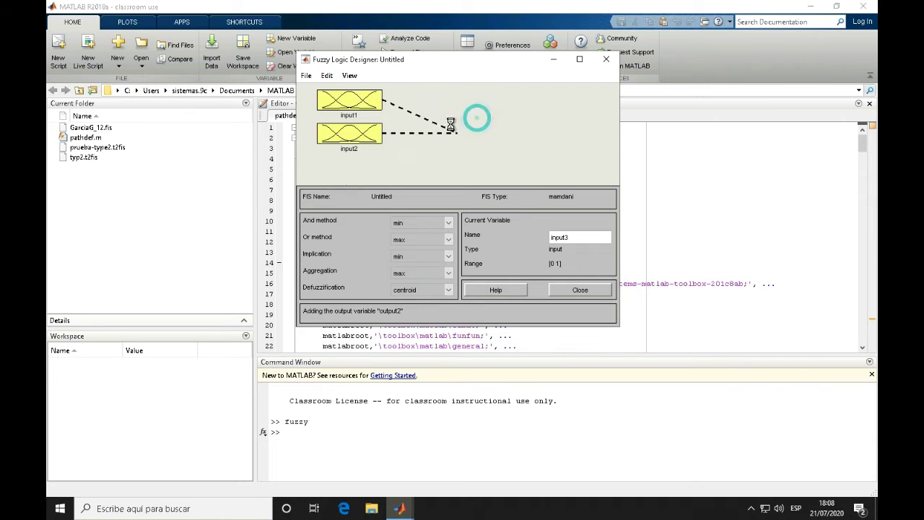
Rename the first input variable as TamañoHabitacion
{"action": "left_click", "coordinate": [352, 104]}
{"action": "double_click", "coordinate": [581, 237]}
{"action": "type", "text": "TamañoHab"}
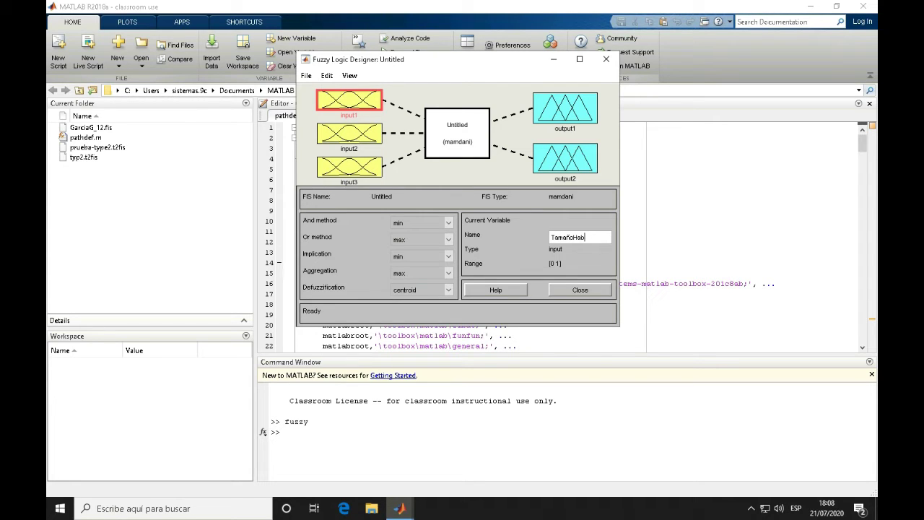
{"action": "type", "text": "itacion"}
{"action": "key", "text": "Return"}
Rename the second input variable as CantidadUsuario and the third as Temperatura
{"action": "left_click", "coordinate": [367, 137]}
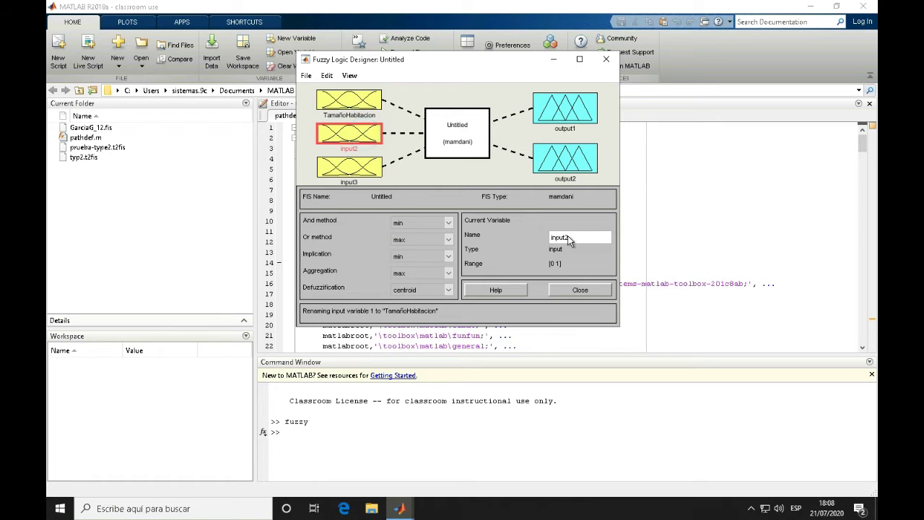
{"action": "double_click", "coordinate": [569, 237]}
{"action": "type", "text": "CantidadUsuario"}
{"action": "key", "text": "Return"}
{"action": "left_click", "coordinate": [350, 168]}
{"action": "double_click", "coordinate": [570, 238]}
{"action": "type", "text": "Temperatura"}
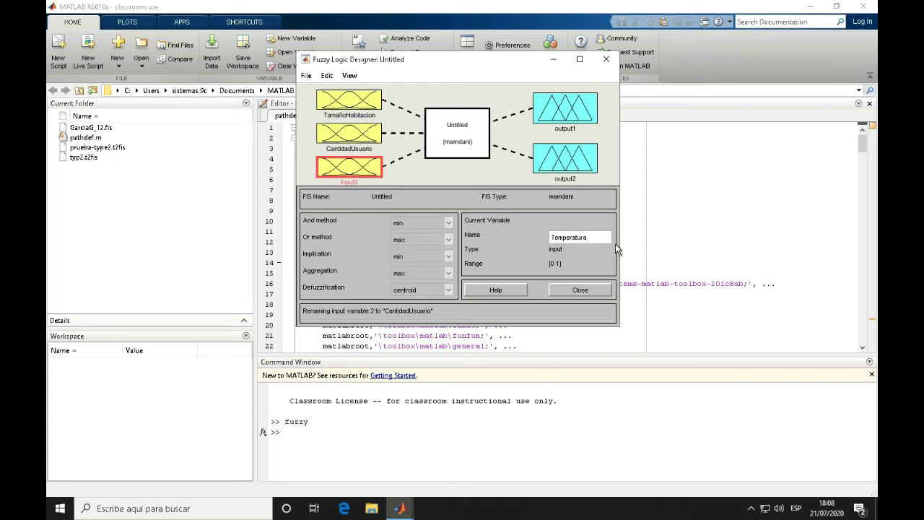
{"action": "key", "text": "Return"}
Rename the first output variable as ActuadorFrio
{"action": "left_click", "coordinate": [561, 118]}
{"action": "double_click", "coordinate": [570, 237]}
{"action": "type", "text": "Actuad"}
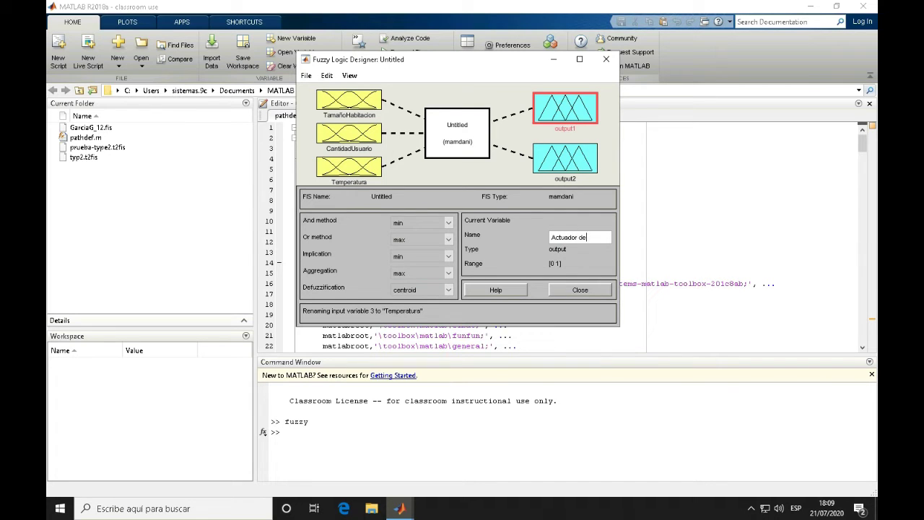
{"action": "type", "text": "orFrio"}
{"action": "key", "text": "Return"}
Rename the second output variable as ActuadorCaliente
{"action": "left_click", "coordinate": [565, 157]}
{"action": "double_click", "coordinate": [570, 237]}
{"action": "type", "text": "Actu"}
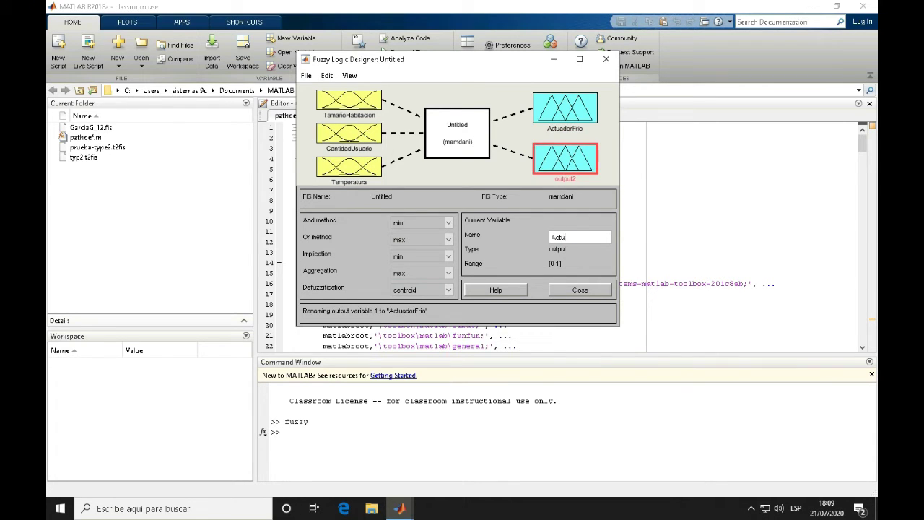
{"action": "type", "text": "adorCaliente"}
{"action": "key", "text": "Return"}
{"action": "left_click", "coordinate": [354, 106]}
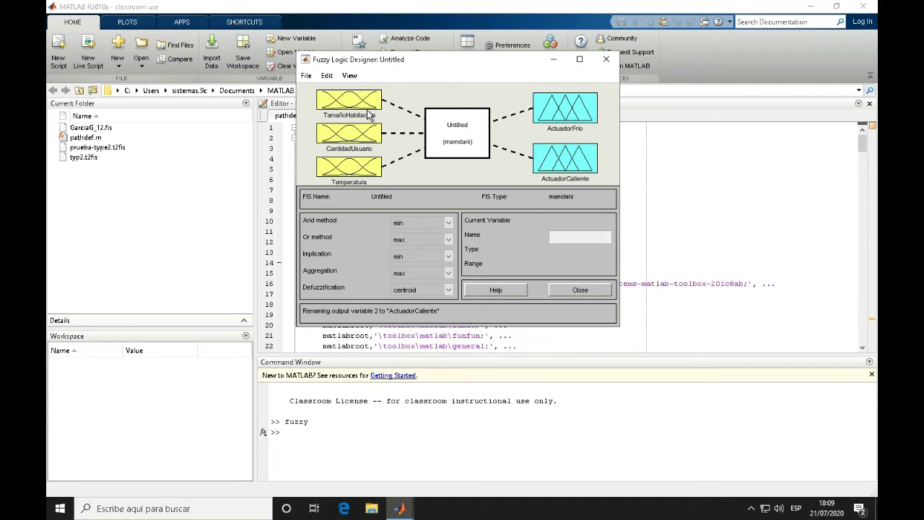
Start exporting the fuzzy system to a file and create a folder named "Fuzzy type 1" inside the personal folder in Documentos
{"action": "left_click", "coordinate": [328, 76]}
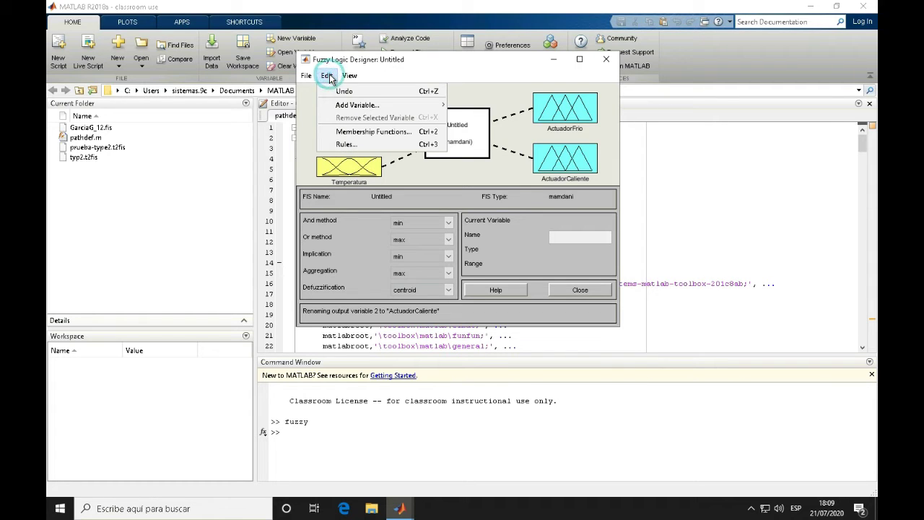
{"action": "left_click", "coordinate": [307, 77]}
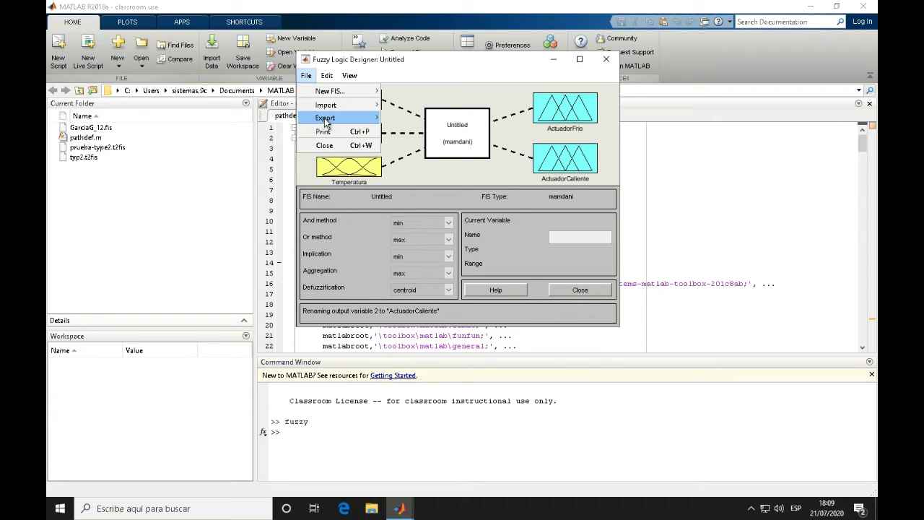
{"action": "mouse_move", "coordinate": [326, 123]}
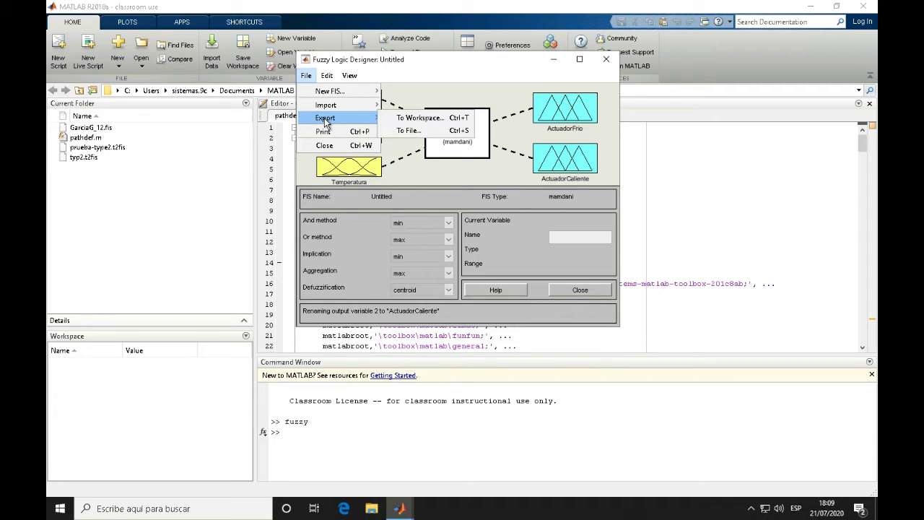
{"action": "left_click", "coordinate": [412, 132]}
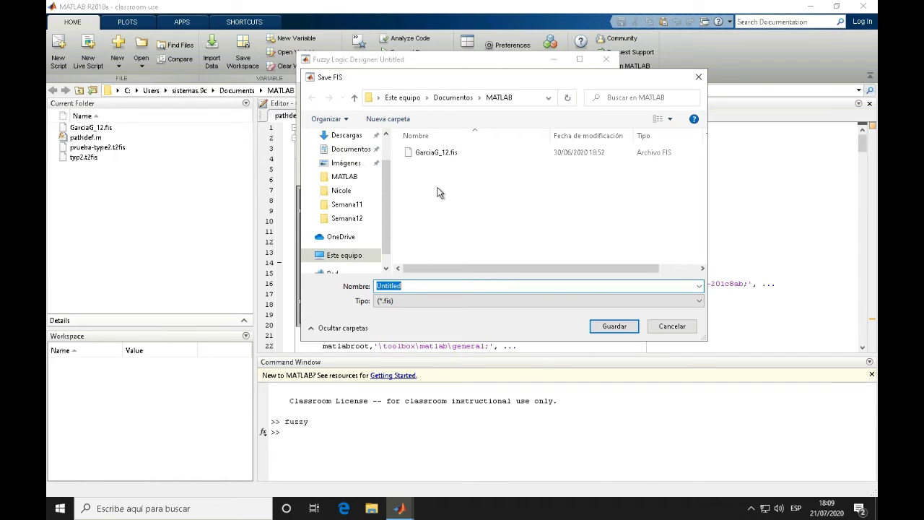
{"action": "left_click", "coordinate": [342, 191]}
{"action": "right_click", "coordinate": [541, 233]}
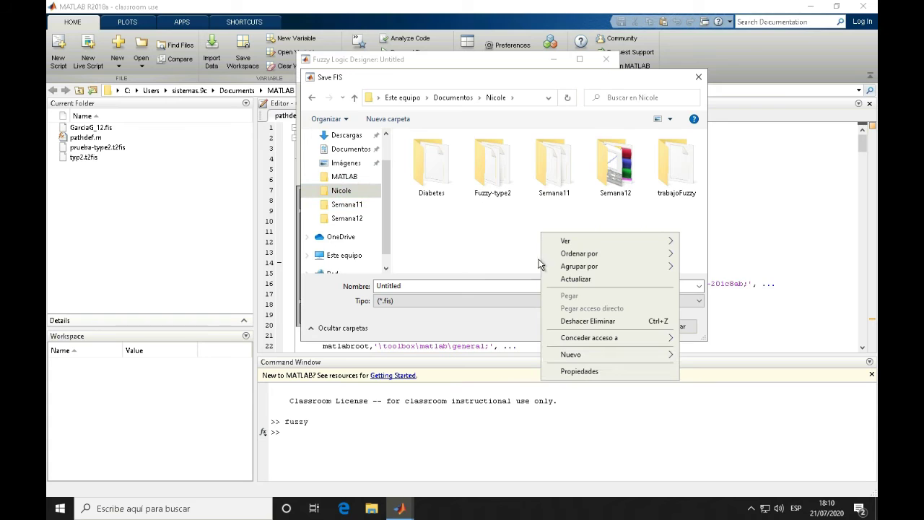
{"action": "mouse_move", "coordinate": [593, 355]}
{"action": "left_click", "coordinate": [711, 157]}
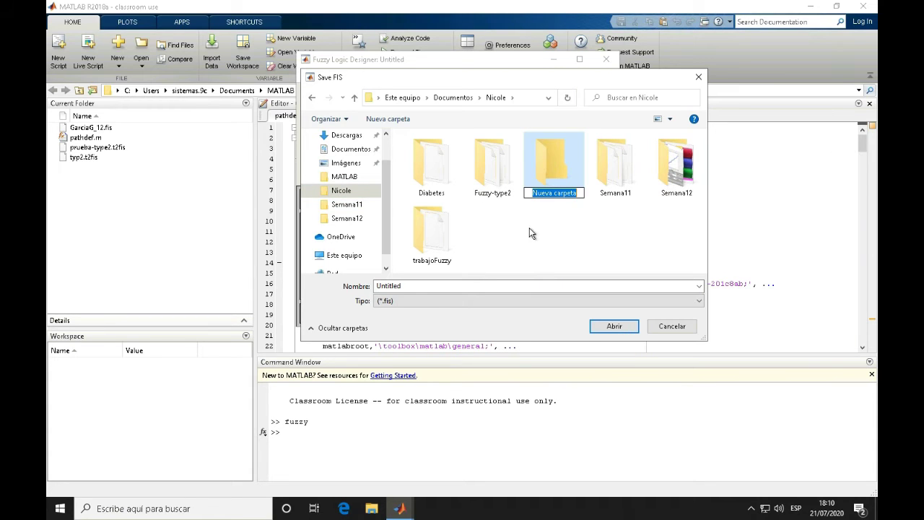
{"action": "type", "text": "Fuzzy"}
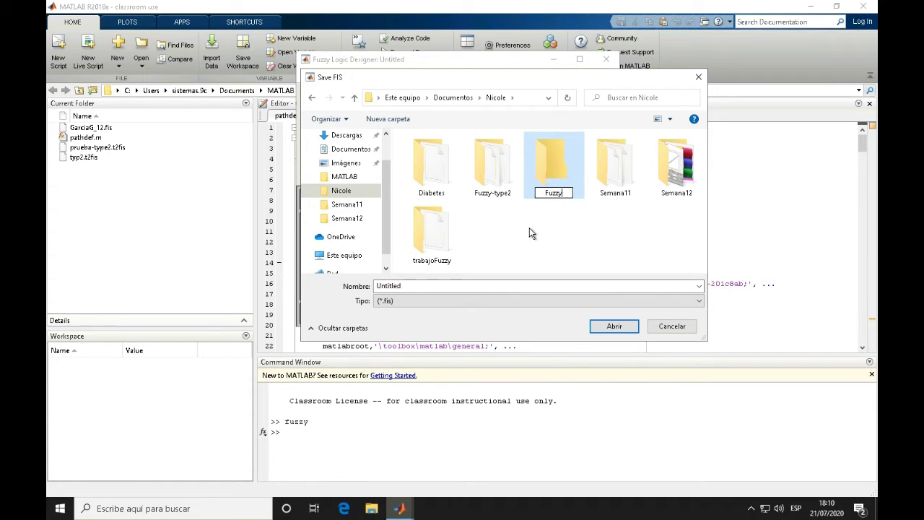
{"action": "type", "text": " type 1"}
{"action": "key", "text": "Return"}
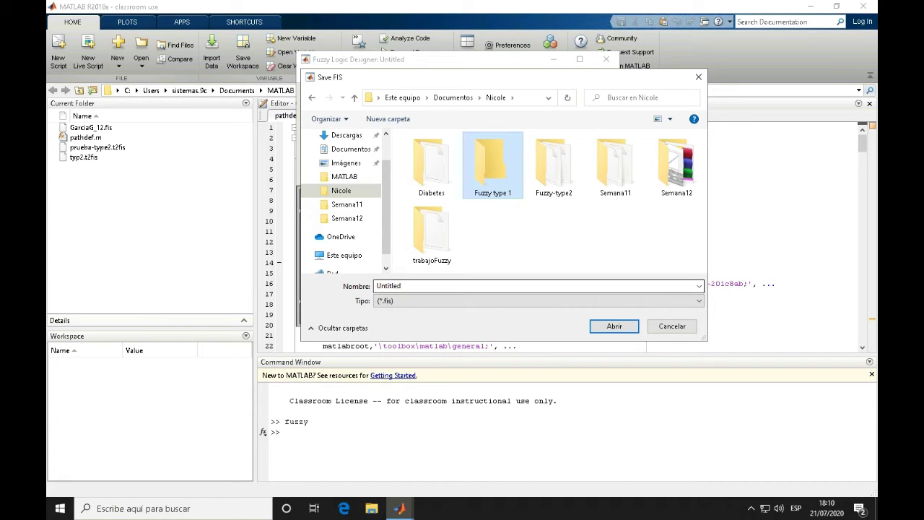
Save the fuzzy system as Temperatura-type1 in the "Fuzzy type 1" folder
{"action": "double_click", "coordinate": [492, 170]}
{"action": "double_click", "coordinate": [412, 287]}
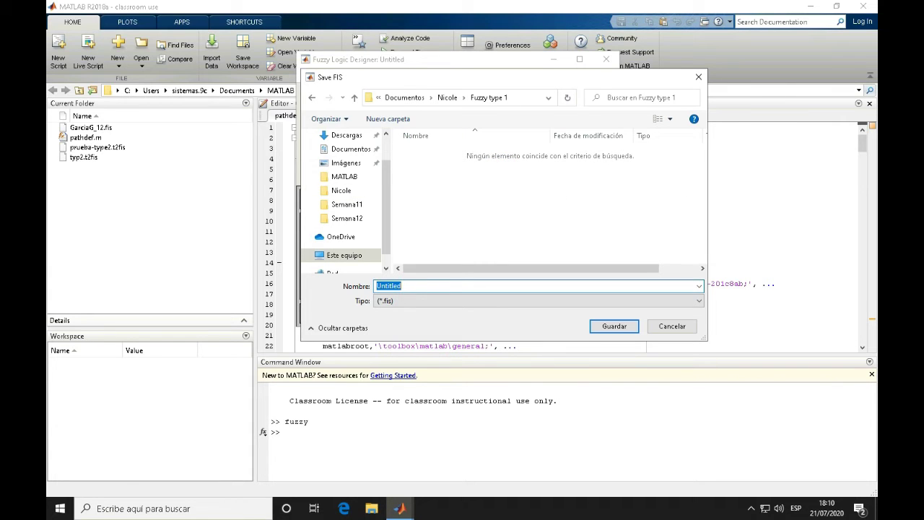
{"action": "type", "text": "T"}
{"action": "type", "text": "emperatu"}
{"action": "left_click", "coordinate": [614, 325]}
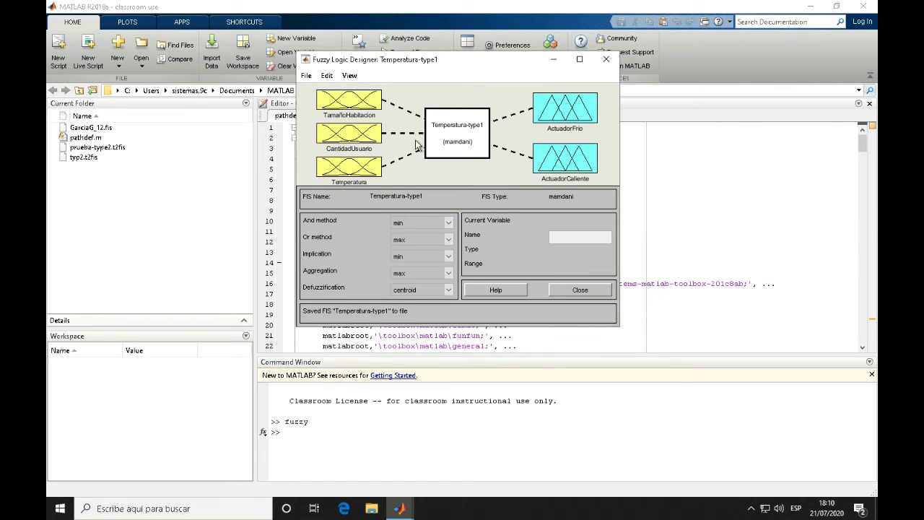
Open the membership functions of TamañoHabitacion in a maximized editor and set the variable's range to [0 40]
{"action": "double_click", "coordinate": [363, 105]}
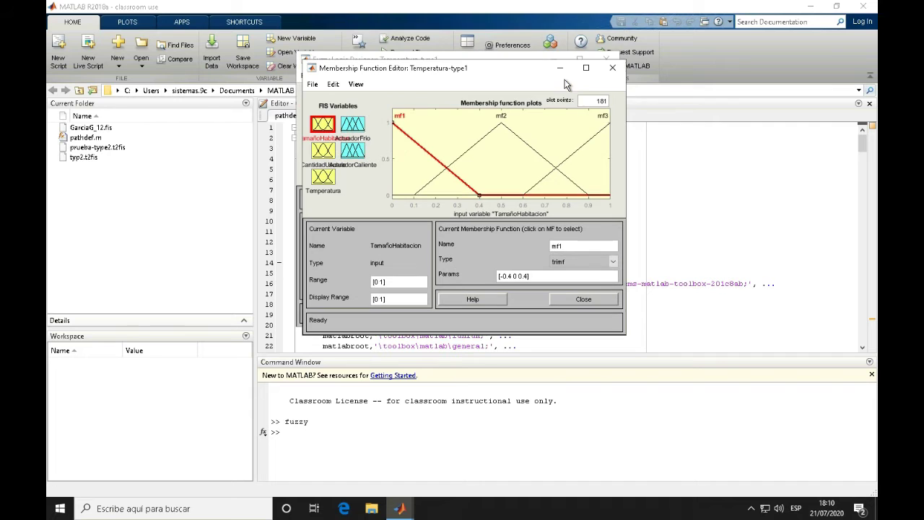
{"action": "left_click", "coordinate": [585, 67]}
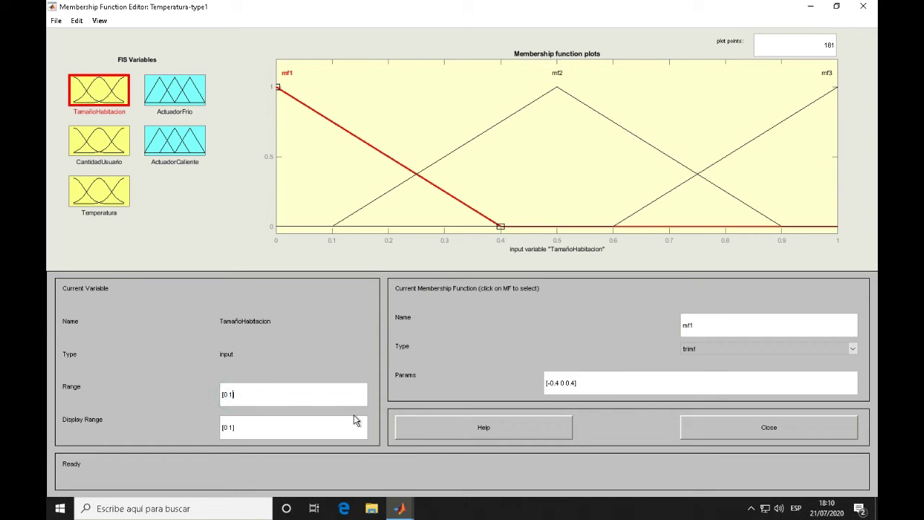
{"action": "key", "text": "BackSpace"}
{"action": "type", "text": "40"}
{"action": "key", "text": "Return"}
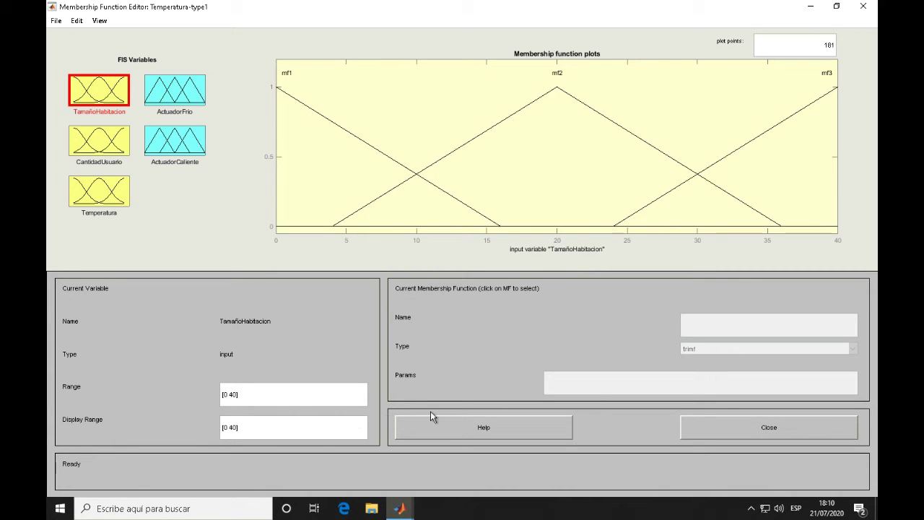
Try reshaping TamañoHabitacion's membership functions directly in the plot, moving the peak of mf2 to about 19.1
{"action": "left_click", "coordinate": [325, 117]}
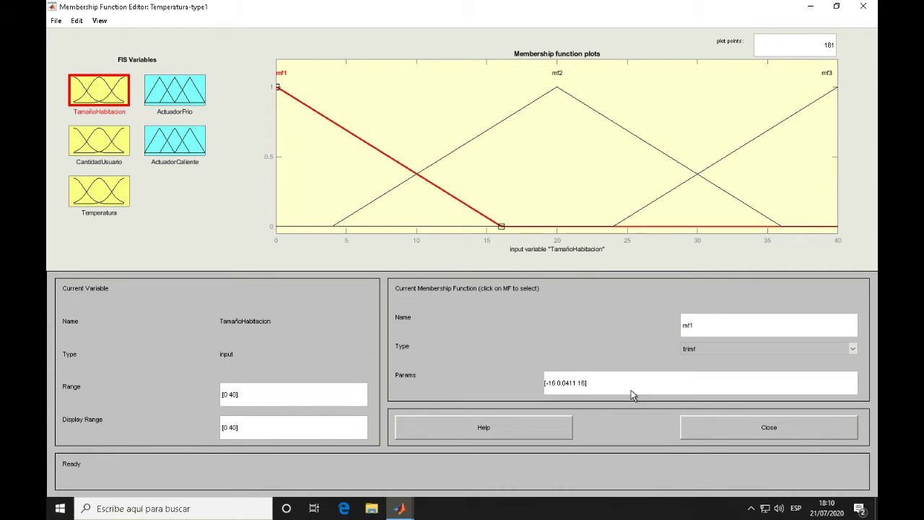
{"action": "left_click_drag", "start_coordinate": [597, 384], "coordinate": [549, 383]}
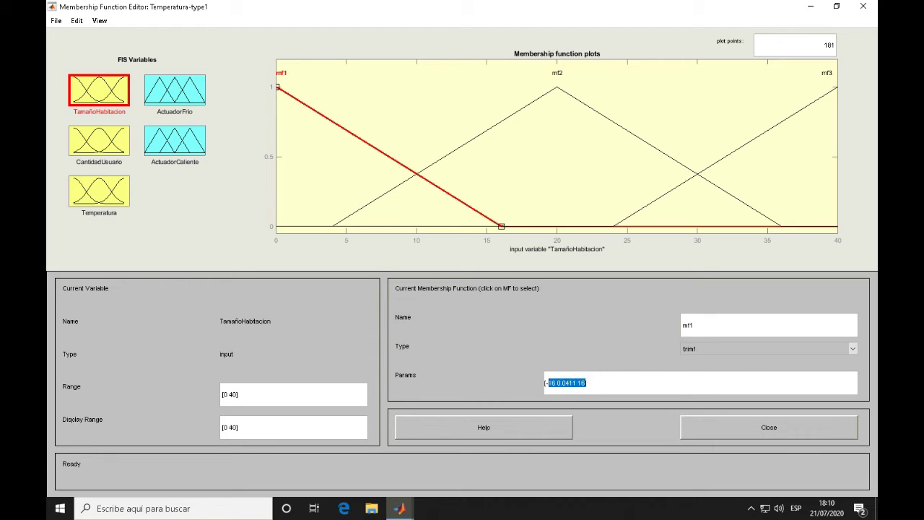
{"action": "left_click", "coordinate": [565, 383]}
{"action": "mouse_move", "coordinate": [499, 227]}
{"action": "left_mouse_down"}
{"action": "mouse_move", "coordinate": [447, 229]}
{"action": "mouse_move", "coordinate": [487, 230]}
{"action": "left_mouse_up"}
{"action": "left_click", "coordinate": [449, 153]}
{"action": "mouse_move", "coordinate": [557, 87]}
{"action": "left_mouse_down"}
{"action": "mouse_move", "coordinate": [511, 87]}
{"action": "mouse_move", "coordinate": [545, 87]}
{"action": "left_mouse_up"}
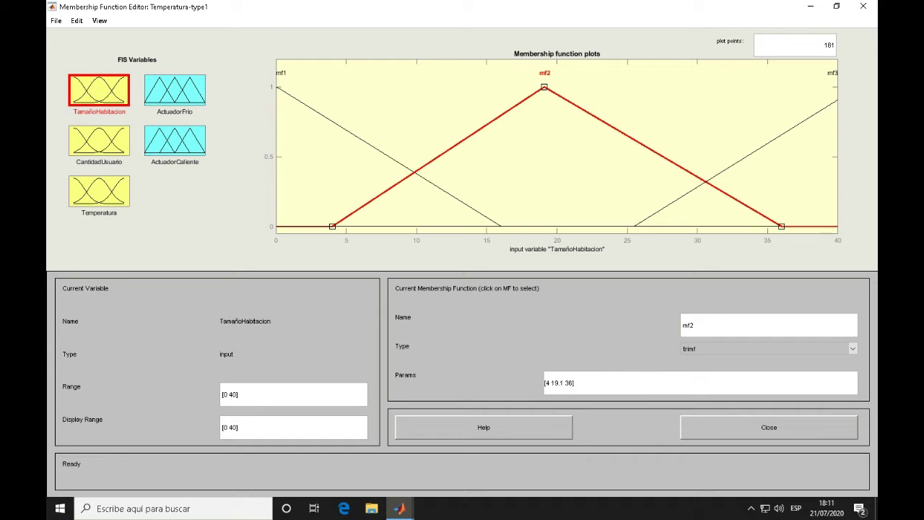
Rename TamañoHabitacion's membership function mf1 as Pequeño and set its parameters to [-14.8 0.15 10]
{"action": "left_click", "coordinate": [356, 135]}
{"action": "double_click", "coordinate": [691, 325]}
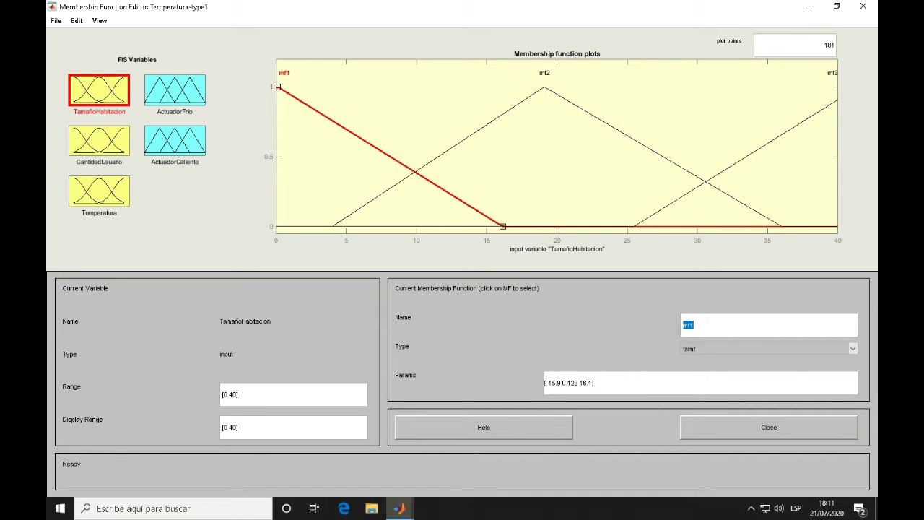
{"action": "type", "text": "Pequeño"}
{"action": "left_click_drag", "start_coordinate": [592, 384], "coordinate": [547, 384]}
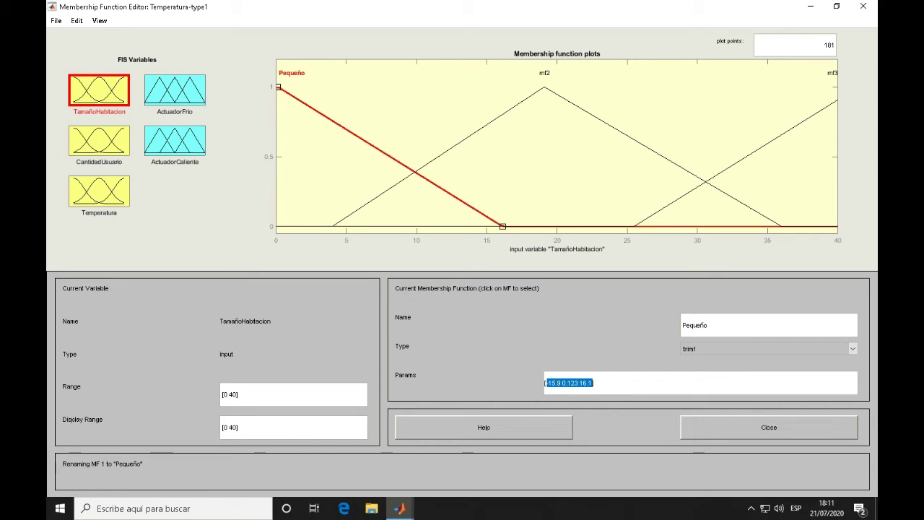
{"action": "type", "text": "-14 8 0.15 10"}
{"action": "key", "text": "Return"}
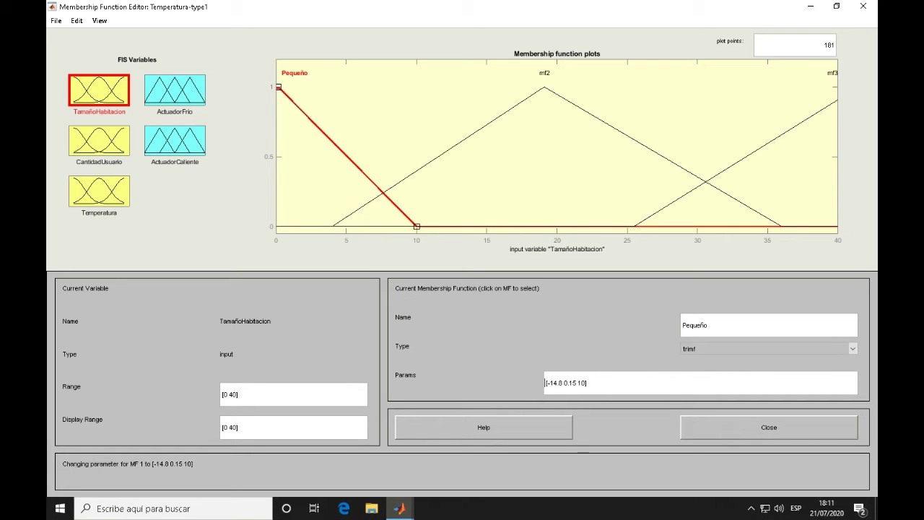
Rename TamañoHabitacion's membership function mf2 as Mediano and set its parameters to [5 13 20]
{"action": "left_click", "coordinate": [410, 176]}
{"action": "double_click", "coordinate": [690, 325]}
{"action": "type", "text": "Med"}
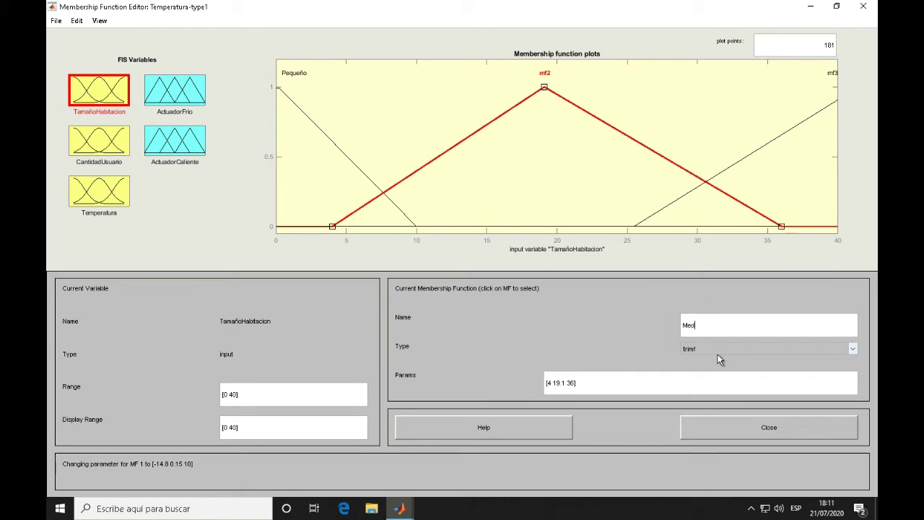
{"action": "left_click_drag", "start_coordinate": [575, 382], "coordinate": [548, 383]}
{"action": "type", "text": "[5 13 20]"}
{"action": "key", "text": "Return"}
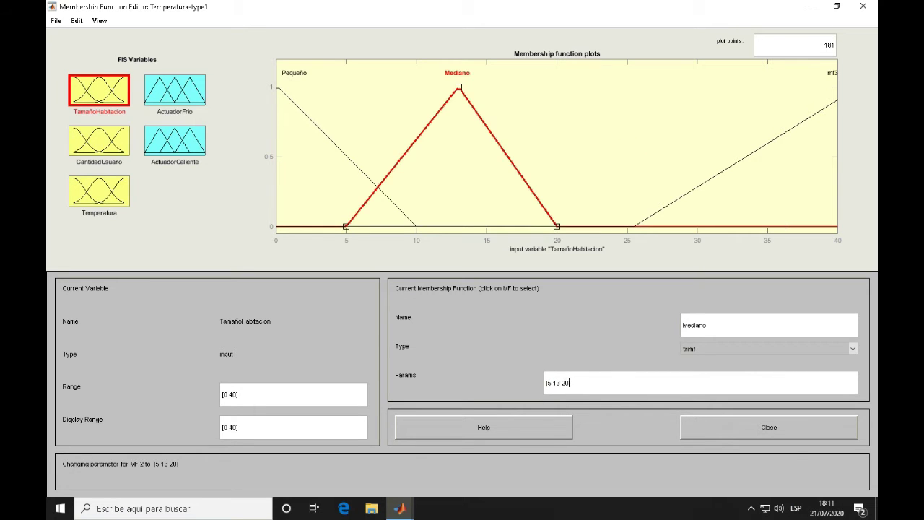
Rename TamañoHabitacion's membership function mf3 as Grande and set its parameters to [15 30 45]
{"action": "left_click", "coordinate": [671, 203]}
{"action": "double_click", "coordinate": [689, 325]}
{"action": "type", "text": "Grande"}
{"action": "key", "text": "Return"}
{"action": "left_click_drag", "start_coordinate": [612, 383], "coordinate": [547, 383]}
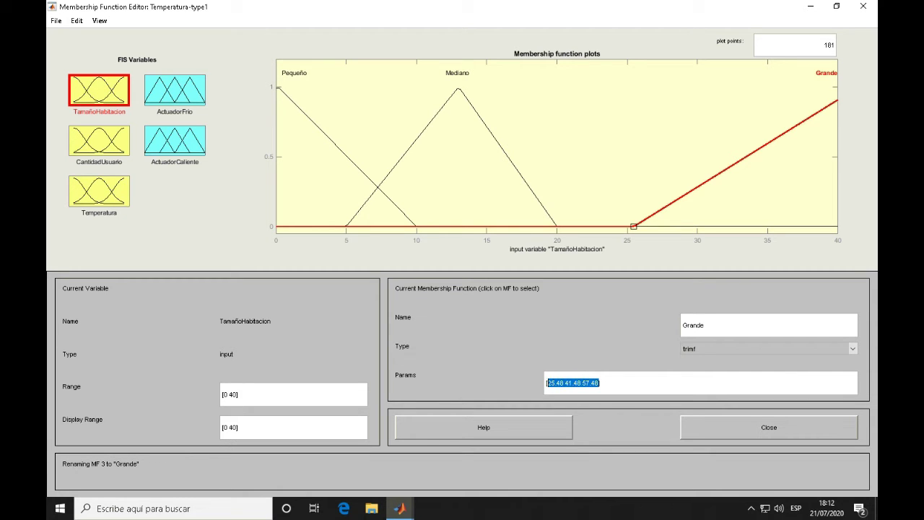
{"action": "type", "text": "[15"}
{"action": "key", "text": "Return"}
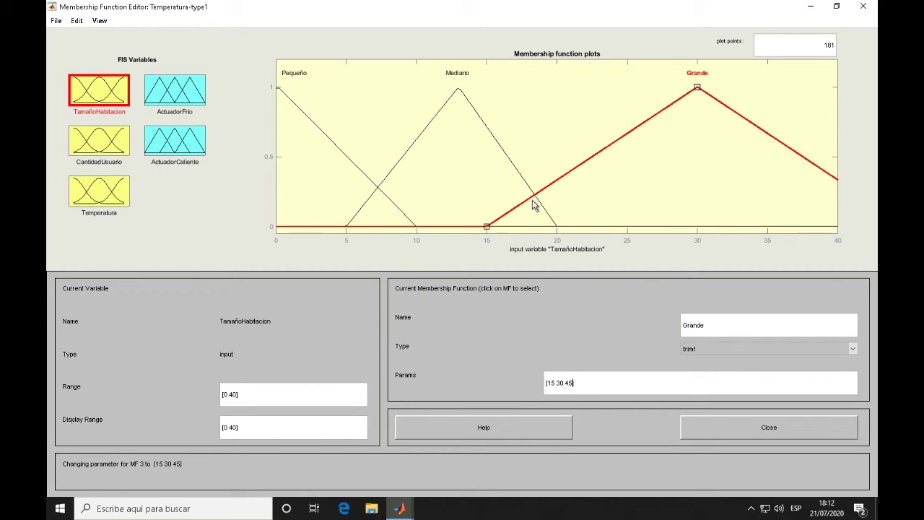
Rename CantidadUsuario's membership function mf1 as Bajo and set its parameters to [-13.8 0.15 7]
{"action": "left_click", "coordinate": [98, 141]}
{"action": "left_click_drag", "start_coordinate": [586, 383], "coordinate": [549, 383]}
{"action": "type", "text": "-13.8 0.15 "}
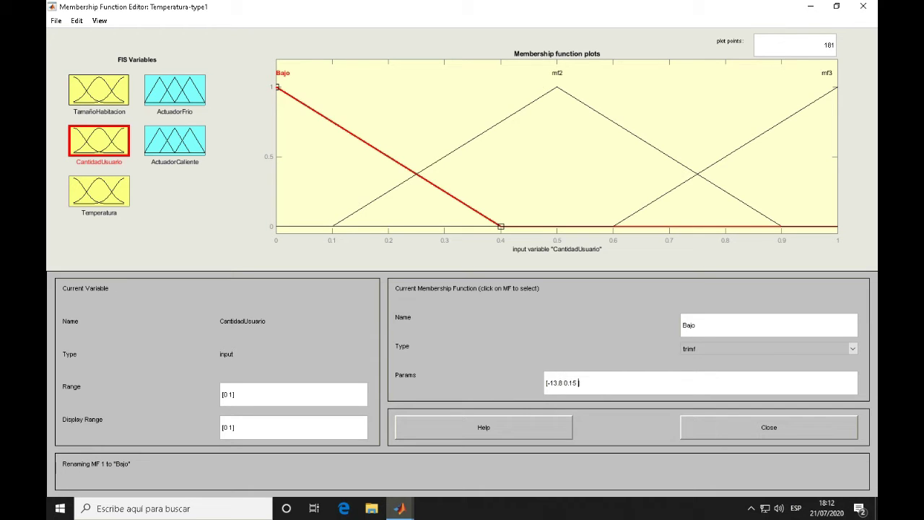
{"action": "type", "text": "7"}
{"action": "key", "text": "Return"}
Set CantidadUsuario's range to [0 40] and re-enter Bajo's parameters as [-13.8 0.15 7]
{"action": "left_click", "coordinate": [234, 395]}
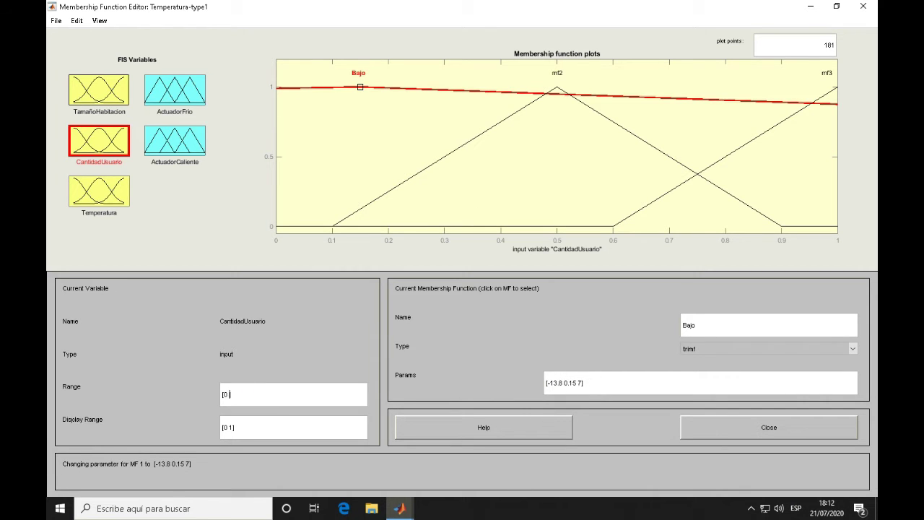
{"action": "type", "text": "40]"}
{"action": "key", "text": "Return"}
{"action": "left_click_drag", "start_coordinate": [591, 383], "coordinate": [550, 383]}
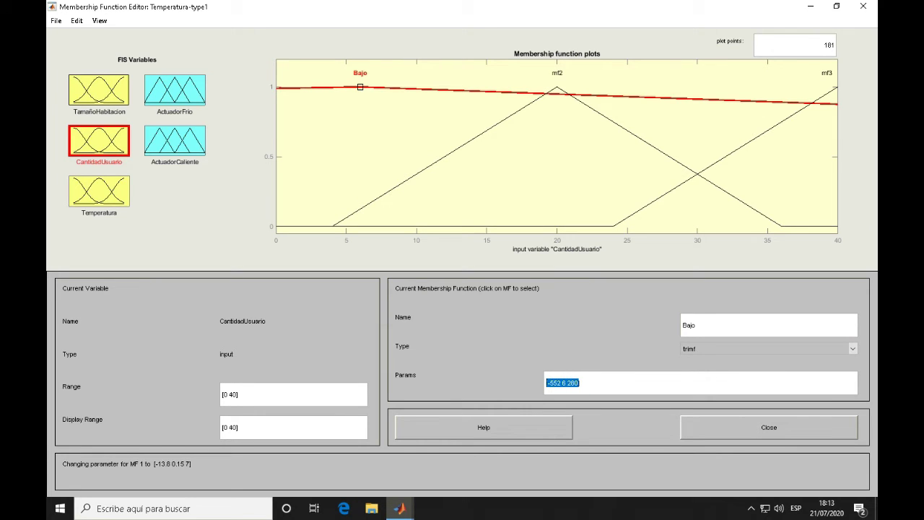
{"action": "key", "text": "BackSpace"}
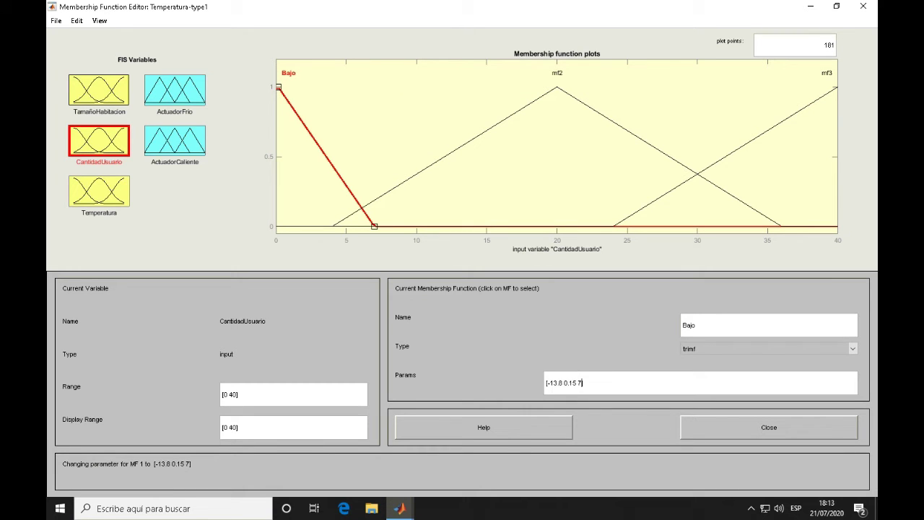
Rename CantidadUsuario's membership function mf2 as Medio and set its parameters to [5 10 15]
{"action": "left_click", "coordinate": [475, 142]}
{"action": "double_click", "coordinate": [695, 325]}
{"action": "type", "text": "Medio"}
{"action": "left_click", "coordinate": [586, 393]}
{"action": "left_click_drag", "start_coordinate": [587, 394], "coordinate": [567, 406]}
{"action": "type", "text": "5"}
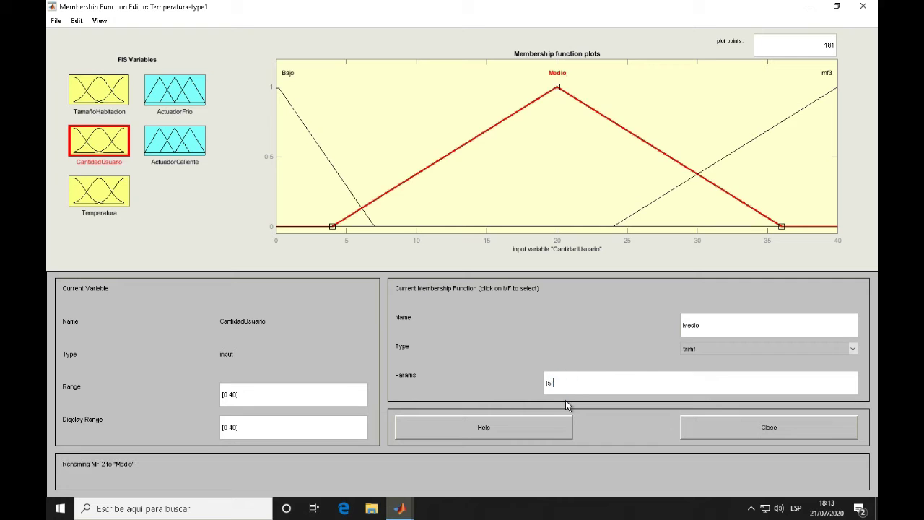
{"action": "type", "text": " 10 15]"}
{"action": "key", "text": "Return"}
Rename CantidadUsuario's membership function mf3 as Alto and set its parameters to [13 30 40]
{"action": "left_click", "coordinate": [725, 156]}
{"action": "double_click", "coordinate": [695, 325]}
{"action": "type", "text": "Alto"}
{"action": "left_click_drag", "start_coordinate": [614, 383], "coordinate": [548, 383]}
{"action": "type", "text": "[13 30 40]"}
{"action": "key", "text": "Return"}
Remove all existing membership functions from the Temperatura input variable
{"action": "left_click", "coordinate": [99, 190]}
{"action": "double_click", "coordinate": [695, 325]}
{"action": "key", "text": "BackSpace"}
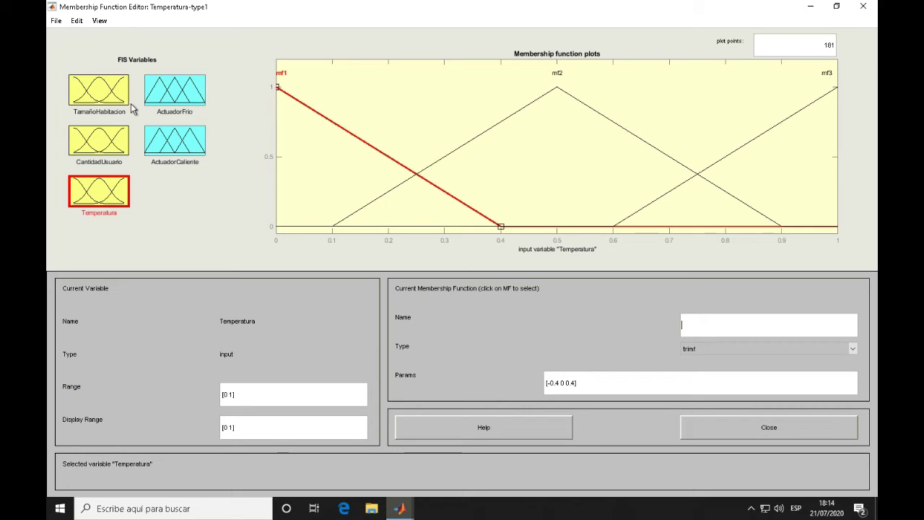
{"action": "left_click", "coordinate": [56, 21]}
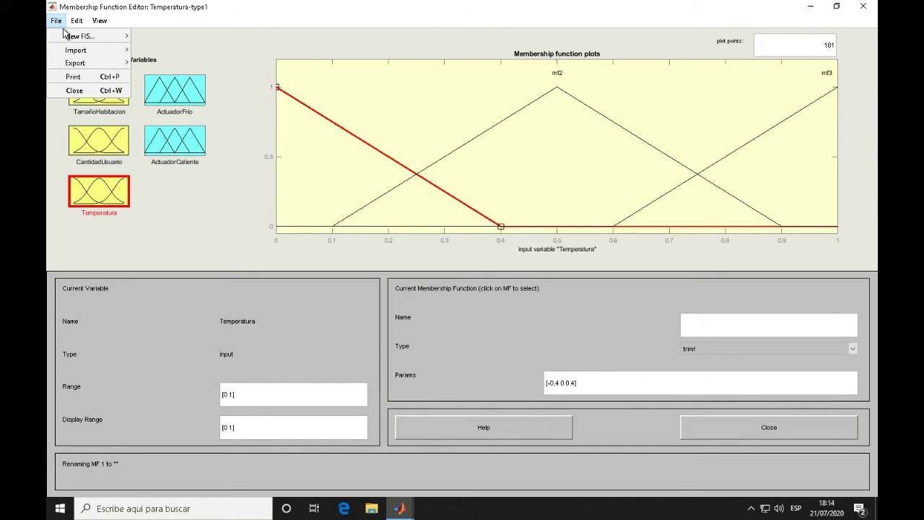
{"action": "key", "text": "Escape"}
{"action": "left_click", "coordinate": [78, 21]}
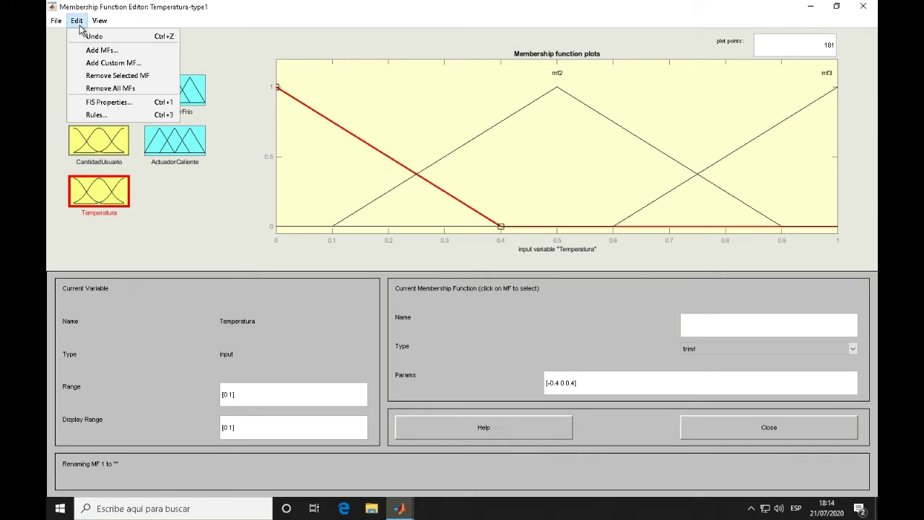
{"action": "left_click", "coordinate": [119, 94]}
Add five triangular (trimf) membership functions to Temperatura and display them in the plot
{"action": "left_click", "coordinate": [77, 23]}
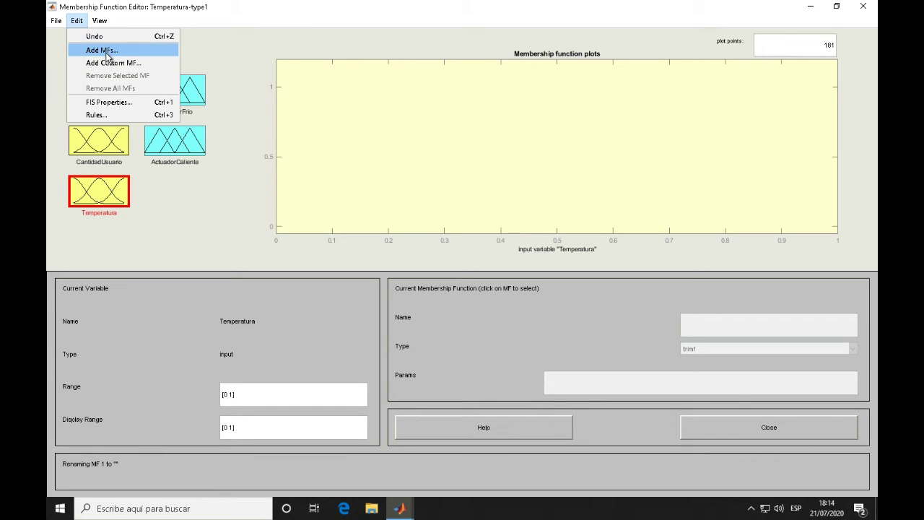
{"action": "left_click", "coordinate": [109, 52]}
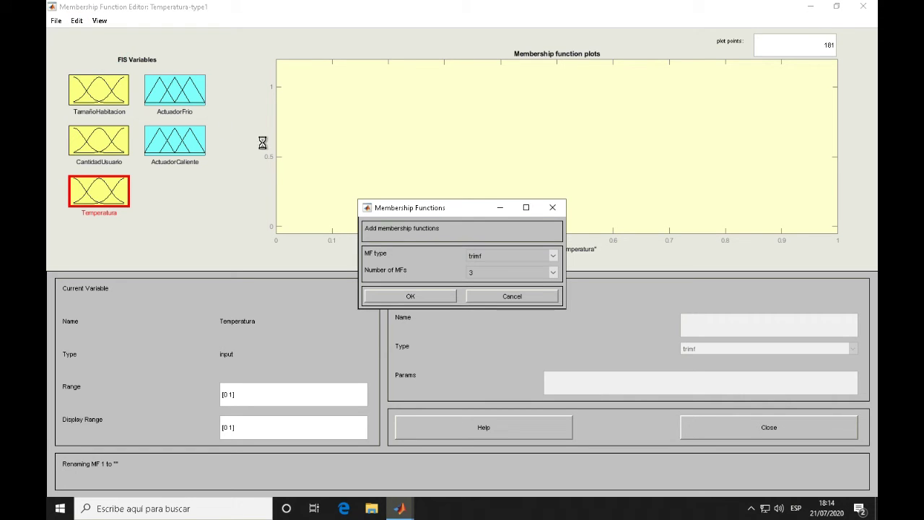
{"action": "left_click", "coordinate": [554, 272]}
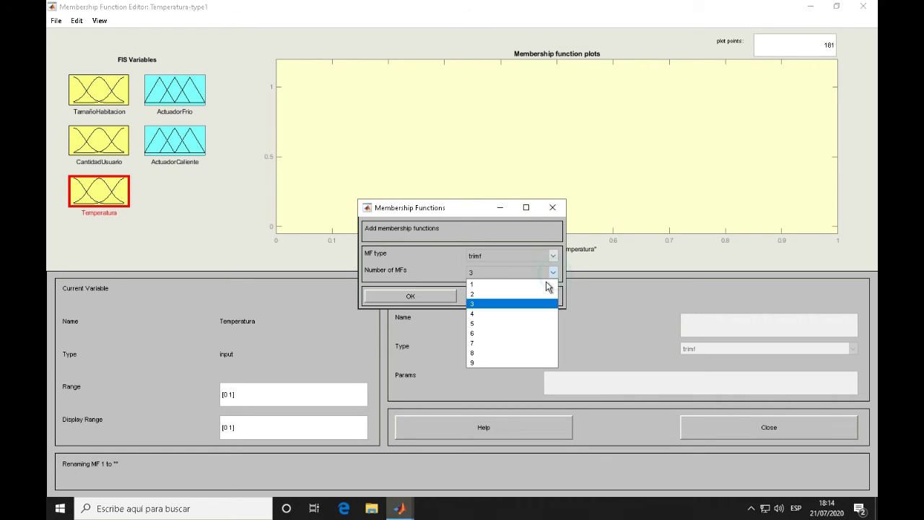
{"action": "left_click", "coordinate": [479, 323]}
{"action": "left_click", "coordinate": [410, 297]}
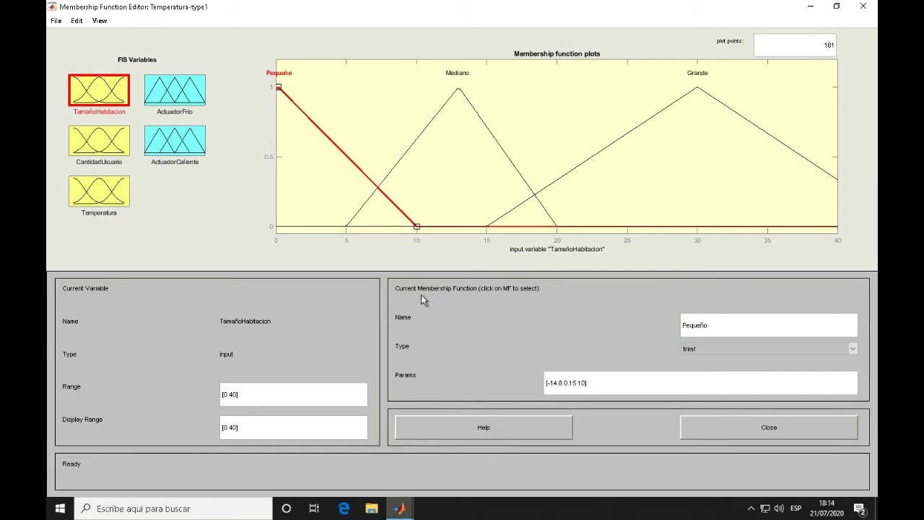
{"action": "left_click", "coordinate": [122, 196]}
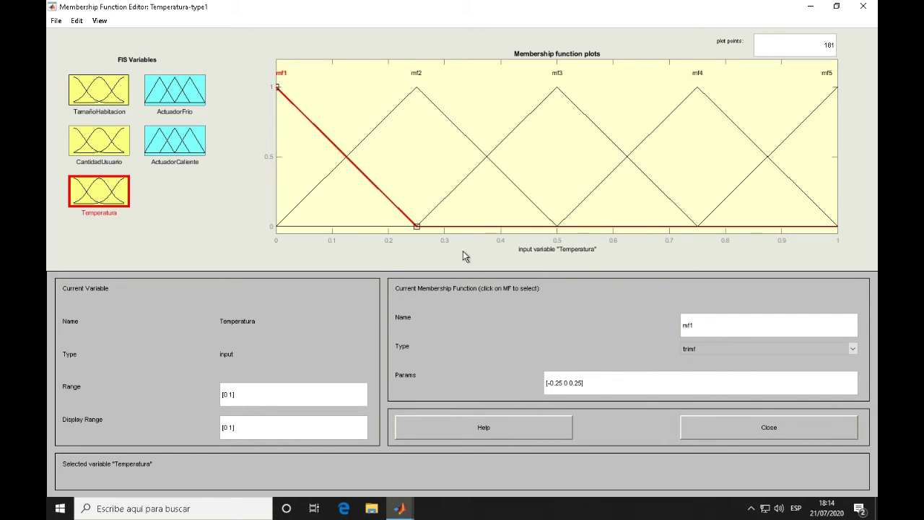
Change the type of Temperatura's membership function mf1 to trapmf and rename it MFrio
{"action": "left_click", "coordinate": [854, 350]}
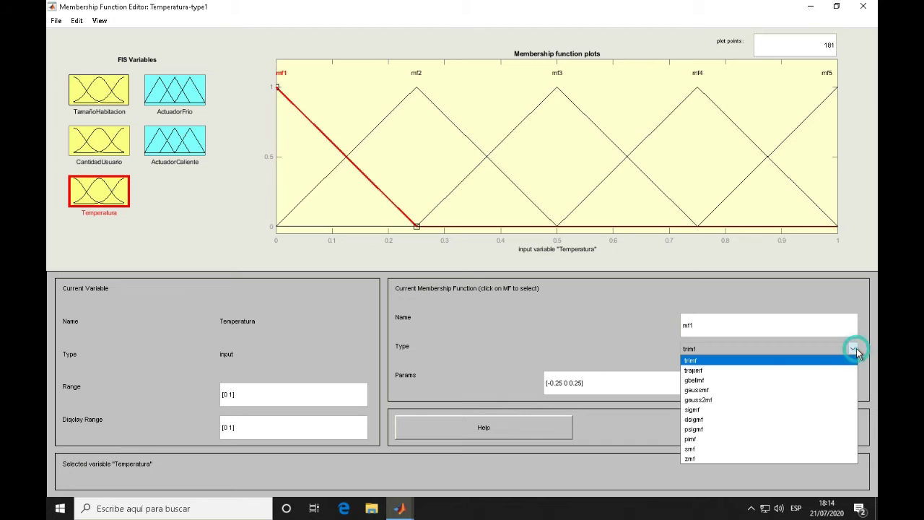
{"action": "left_click", "coordinate": [698, 371]}
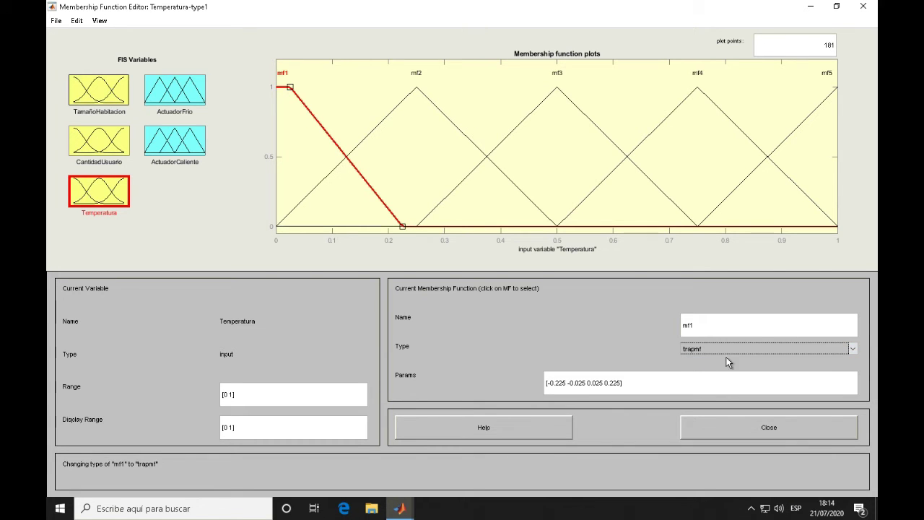
{"action": "double_click", "coordinate": [699, 326]}
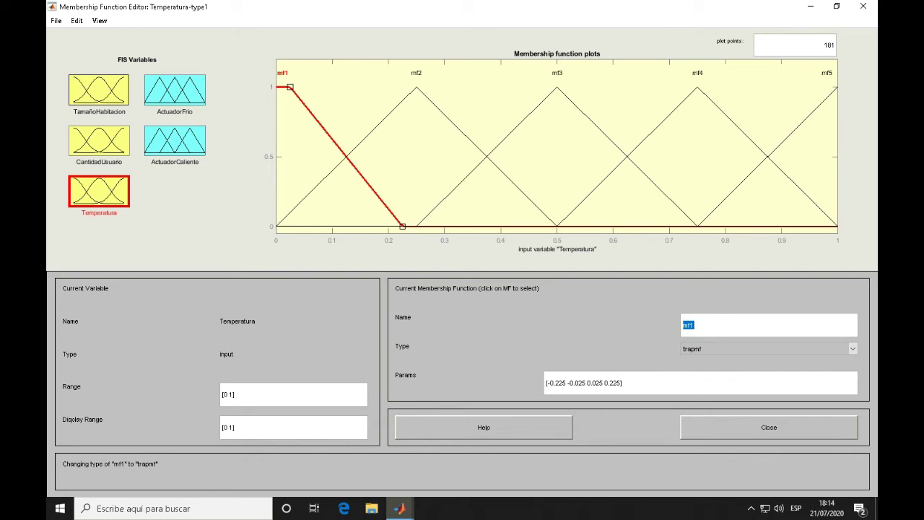
{"action": "type", "text": "MFrio"}
{"action": "key", "text": "Return"}
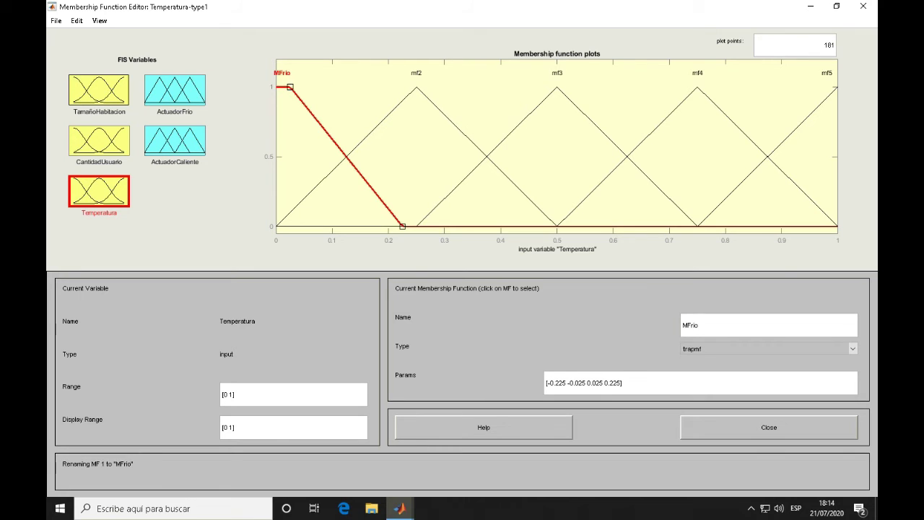
Rename Temperatura's membership functions mf2 as Frio and mf3 as Medio
{"action": "left_click", "coordinate": [500, 134]}
{"action": "type", "text": "Frio"}
{"action": "key", "text": "Return"}
{"action": "left_click", "coordinate": [504, 137]}
{"action": "type", "text": "Medio"}
{"action": "key", "text": "Return"}
Rename Temperatura's membership function mf4 as Alto
{"action": "left_click", "coordinate": [649, 135]}
{"action": "type", "text": "Medio"}
{"action": "key", "text": "Return"}
{"action": "key", "text": "BackSpace"}
{"action": "key", "text": "BackSpace"}
{"action": "key", "text": "BackSpace"}
{"action": "key", "text": "BackSpace"}
{"action": "key", "text": "BackSpace"}
{"action": "type", "text": "Alto"}
{"action": "key", "text": "Return"}
Rename Temperatura's membership function mf5 as MAlto and change its type to trapmf
{"action": "left_click", "coordinate": [784, 138]}
{"action": "type", "text": "MAlto"}
{"action": "key", "text": "Return"}
{"action": "left_click", "coordinate": [852, 349]}
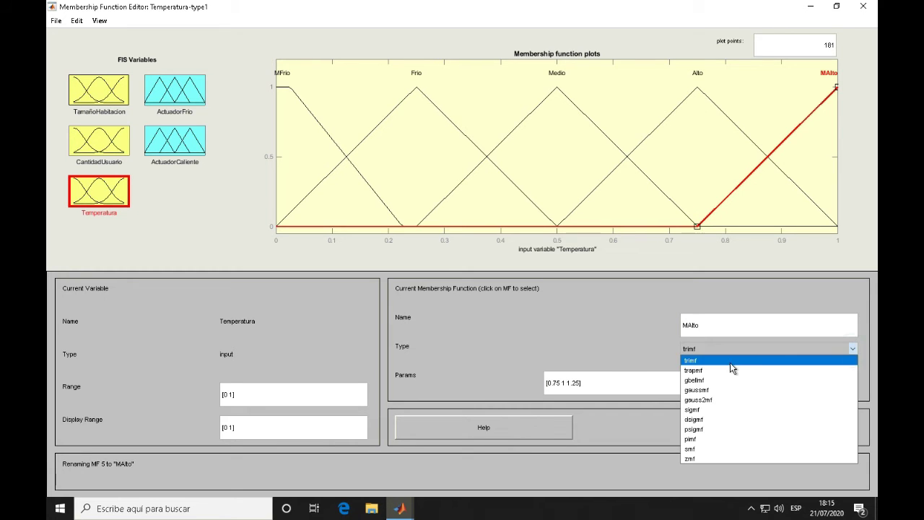
{"action": "left_click", "coordinate": [706, 369]}
Try setting MFrio's parameters to [0 0 10 15] within Temperatura's existing range
{"action": "left_click", "coordinate": [335, 144]}
{"action": "left_click", "coordinate": [619, 383]}
{"action": "left_click_drag", "start_coordinate": [619, 382], "coordinate": [554, 383]}
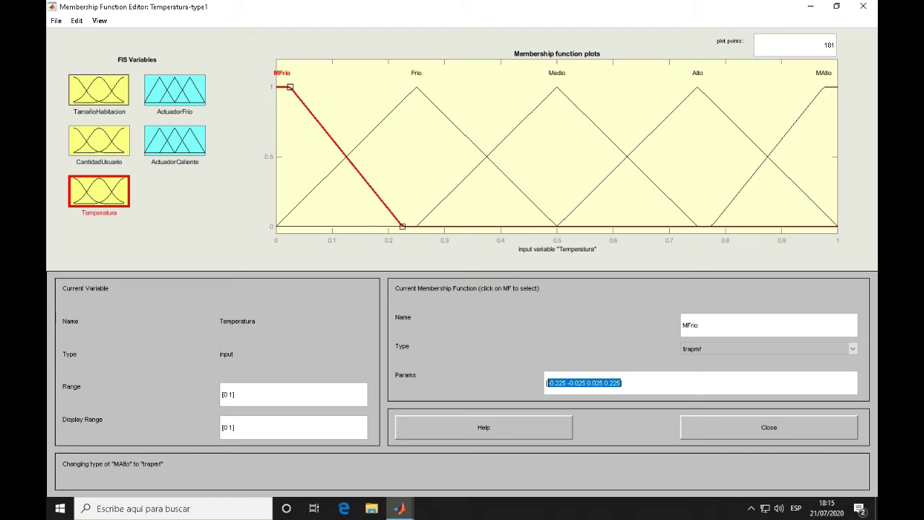
{"action": "type", "text": "0 0 10 15"}
{"action": "key", "text": "Return"}
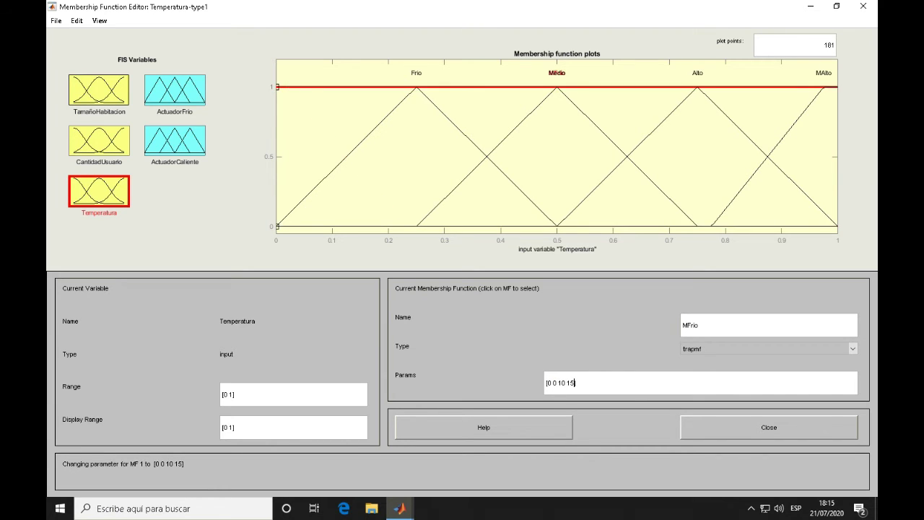
Set Temperatura's range to [0 40] and re-enter MFrio's parameters as [0 0 10 15]
{"action": "left_click", "coordinate": [233, 395]}
{"action": "key", "text": "BackSpace"}
{"action": "type", "text": "40"}
{"action": "key", "text": "Return"}
{"action": "left_click", "coordinate": [323, 89]}
{"action": "left_click_drag", "start_coordinate": [553, 382], "coordinate": [582, 383]}
{"action": "type", "text": "10 15]"}
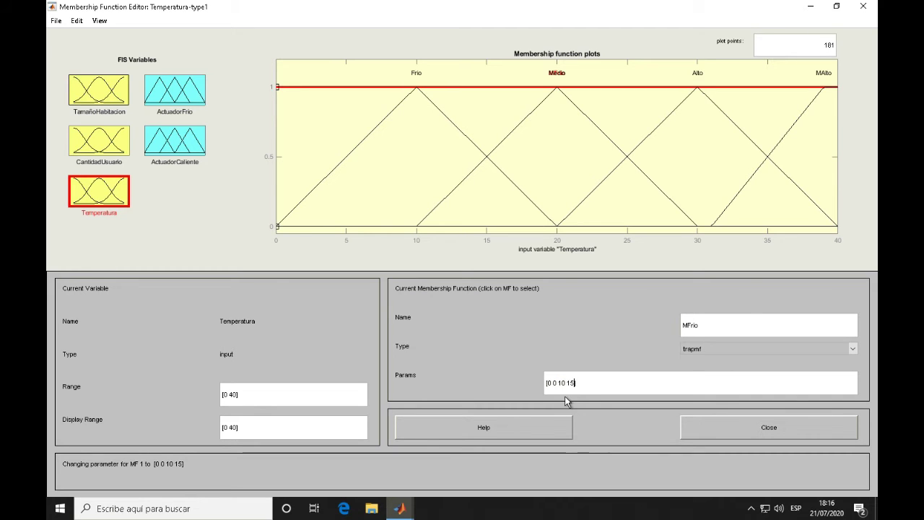
Set the parameters of Temperatura's membership functions Frio to [10 15 20] and Medio to [19 21 23]
{"action": "left_click", "coordinate": [483, 148]}
{"action": "left_click_drag", "start_coordinate": [576, 383], "coordinate": [553, 383]}
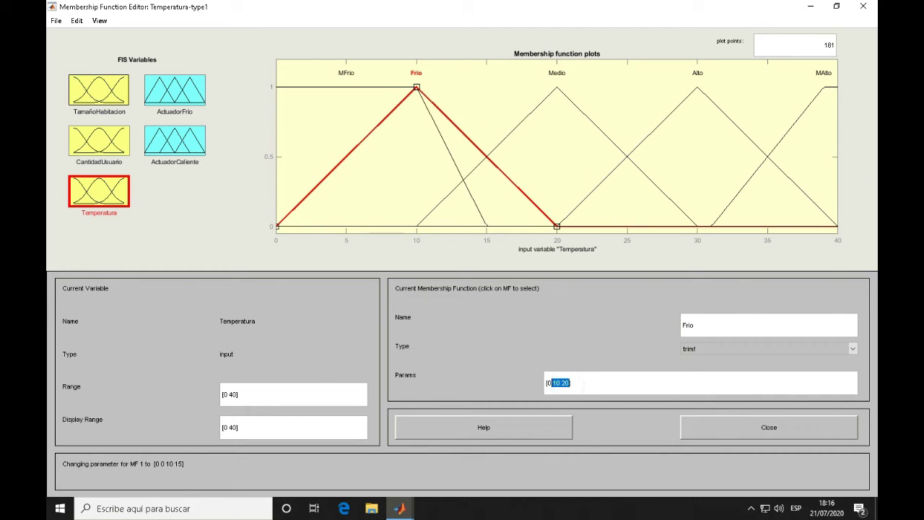
{"action": "type", "text": "10"}
{"action": "key", "text": "Return"}
{"action": "left_click", "coordinate": [611, 142]}
{"action": "left_click_drag", "start_coordinate": [576, 382], "coordinate": [548, 382]}
{"action": "type", "text": "19 21 23]"}
{"action": "key", "text": "Return"}
Set the parameters of Temperatura's membership functions Alto to [20 25 30] and MAlto to [25 30 40.9 48.9]
{"action": "left_click", "coordinate": [606, 179]}
{"action": "type", "text": "20 25 30]"}
{"action": "key", "text": "Return"}
{"action": "left_click", "coordinate": [720, 209]}
{"action": "type", "text": "25 30 40.9 48.9]"}
{"action": "key", "text": "Return"}
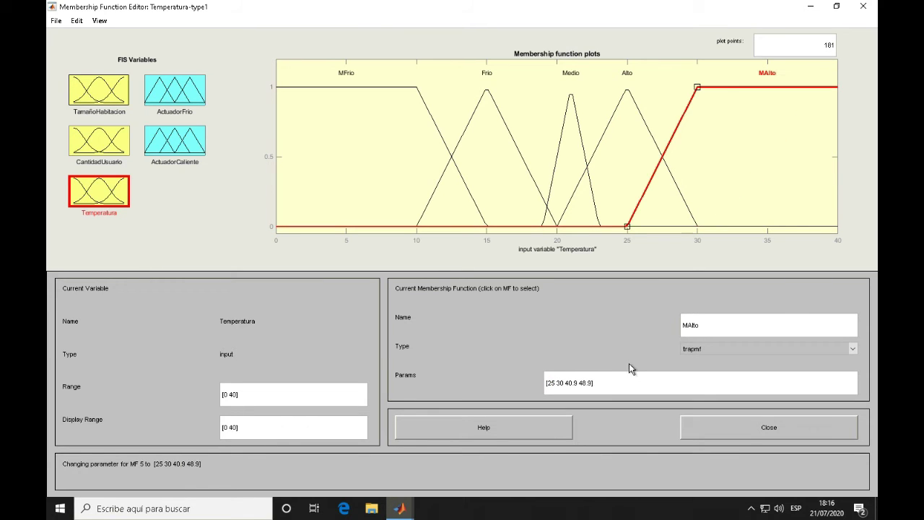
Show the output variable ActuadorFrio and set its range to [0 40]
{"action": "left_click", "coordinate": [174, 89]}
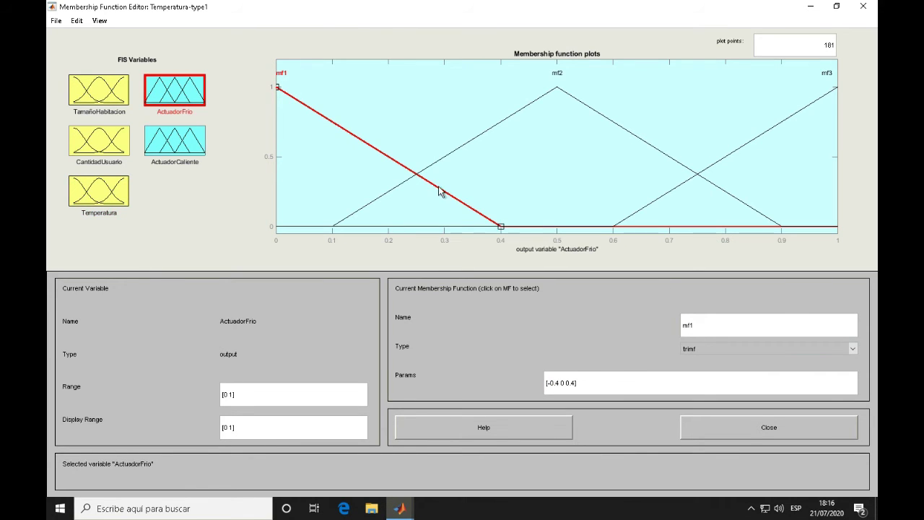
{"action": "double_click", "coordinate": [688, 325]}
{"action": "left_click", "coordinate": [230, 395]}
{"action": "key", "text": "BackSpace"}
{"action": "type", "text": "40"}
{"action": "left_click", "coordinate": [702, 328]}
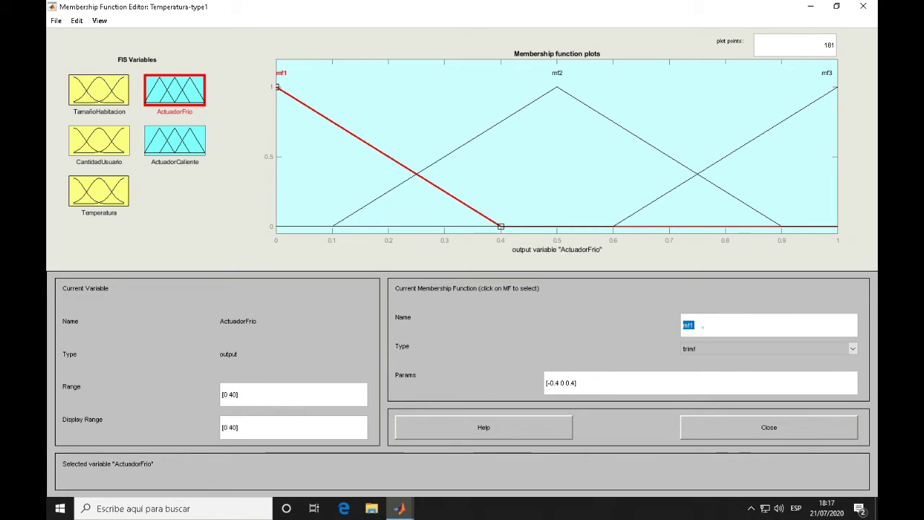
Rename ActuadorFrio's membership function mf1 as Bajo and set its parameters to [-15 0.1 10]
{"action": "left_click", "coordinate": [428, 181]}
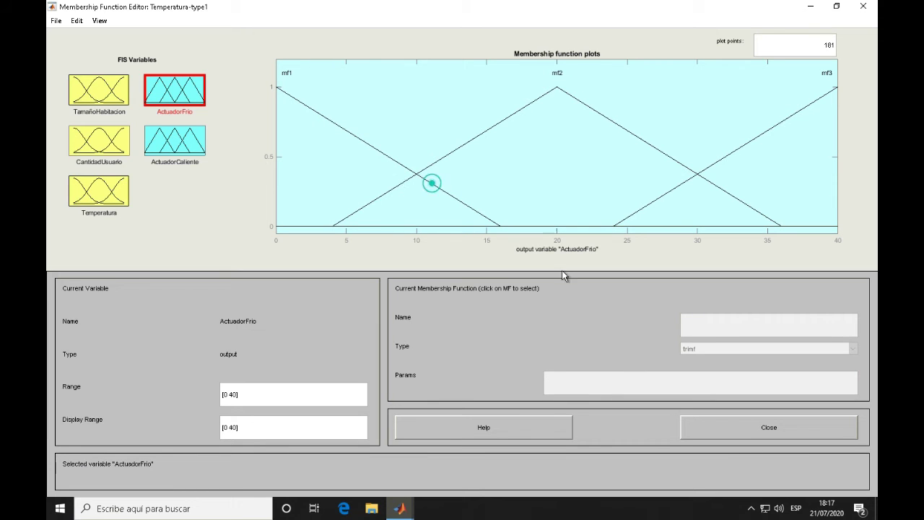
{"action": "left_click", "coordinate": [695, 325]}
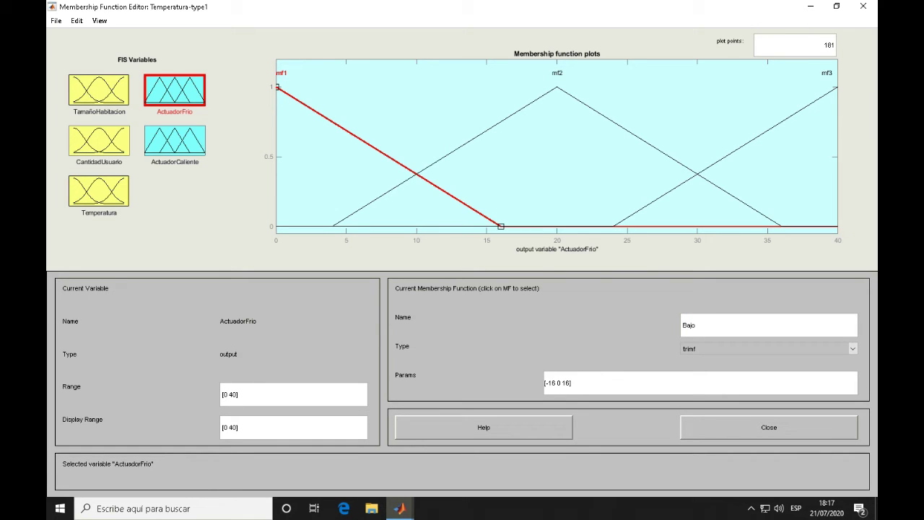
{"action": "key", "text": "Tab"}
{"action": "type", "text": "[-15 0.1 10]"}
{"action": "key", "text": "Return"}
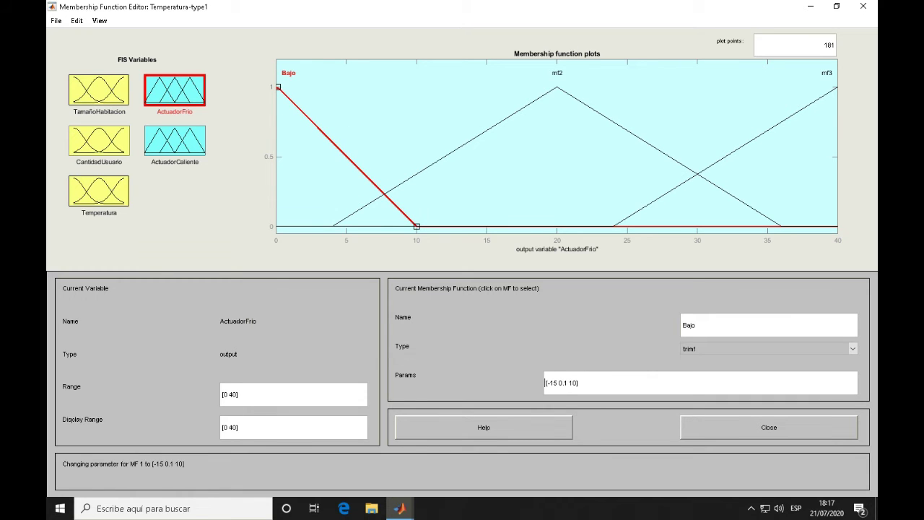
Rename ActuadorFrio's membership function mf2 as Mediano and set its parameters to [5 13 20]
{"action": "left_click", "coordinate": [459, 147]}
{"action": "type", "text": "Mediano"}
{"action": "key", "text": "Tab"}
{"action": "type", "text": "[5 13 20]"}
Rename ActuadorFrio's membership function mf3 as Alto and set its parameters to [15 30 40]
{"action": "left_click", "coordinate": [629, 215]}
{"action": "double_click", "coordinate": [694, 327]}
{"action": "type", "text": "Alto"}
{"action": "key", "text": "Return"}
{"action": "left_click_drag", "start_coordinate": [572, 384], "coordinate": [548, 383]}
{"action": "type", "text": "15 30 40"}
{"action": "key", "text": "Return"}
Show the output variable ActuadorCaliente and set its range to [0 40]
{"action": "left_click", "coordinate": [181, 148]}
{"action": "key", "text": "BackSpace"}
{"action": "type", "text": "40"}
{"action": "key", "text": "Return"}
Rename ActuadorCaliente's membership function mf1 as Bajo and set its parameters to [-15 0.1 10]
{"action": "double_click", "coordinate": [569, 383]}
{"action": "type", "text": "-15 0.1 10]"}
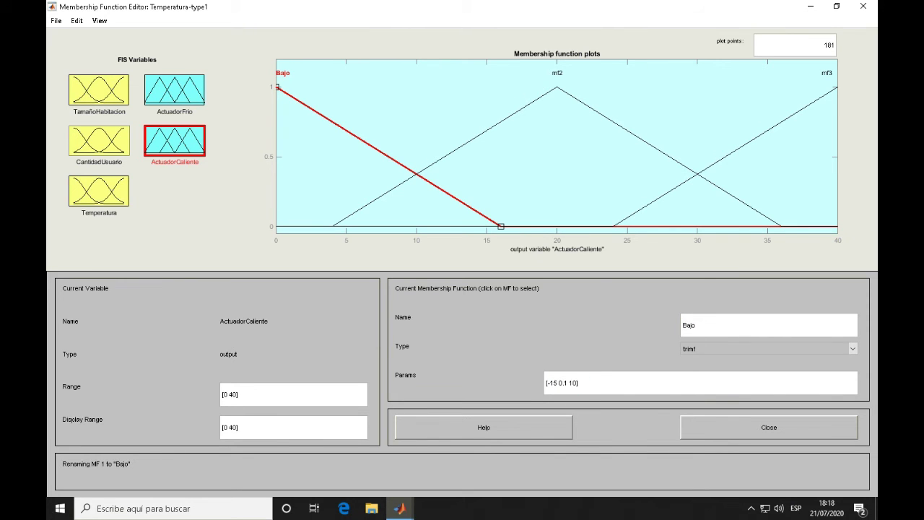
{"action": "key", "text": "Return"}
Rename ActuadorCaliente's membership function mf2 as Mediano and set its parameters to [5 13 20]
{"action": "left_click", "coordinate": [440, 159]}
{"action": "type", "text": "Mediano"}
{"action": "key", "text": "Return"}
{"action": "left_click_drag", "start_coordinate": [571, 383], "coordinate": [548, 383]}
{"action": "type", "text": "[5 13 20]"}
{"action": "key", "text": "Return"}
Rename ActuadorCaliente's membership function mf3 as Alto and set its parameters to [15 30 45]
{"action": "left_click", "coordinate": [629, 226]}
{"action": "double_click", "coordinate": [690, 325]}
{"action": "type", "text": "Alto"}
{"action": "key", "text": "Return"}
{"action": "type", "text": "[15 30 45]"}
{"action": "key", "text": "Return"}
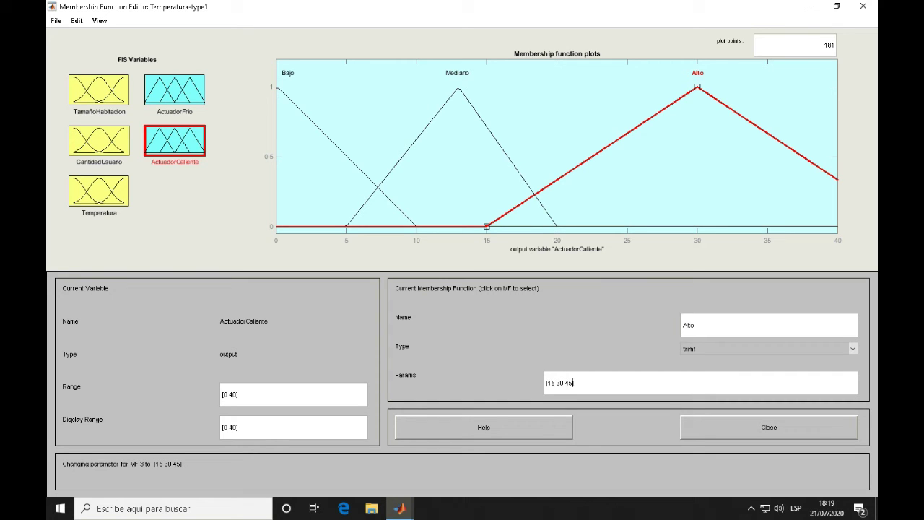
Export the fuzzy inference system to the workspace under the name TemperaturaType1
{"action": "left_click", "coordinate": [60, 24]}
{"action": "mouse_move", "coordinate": [104, 65]}
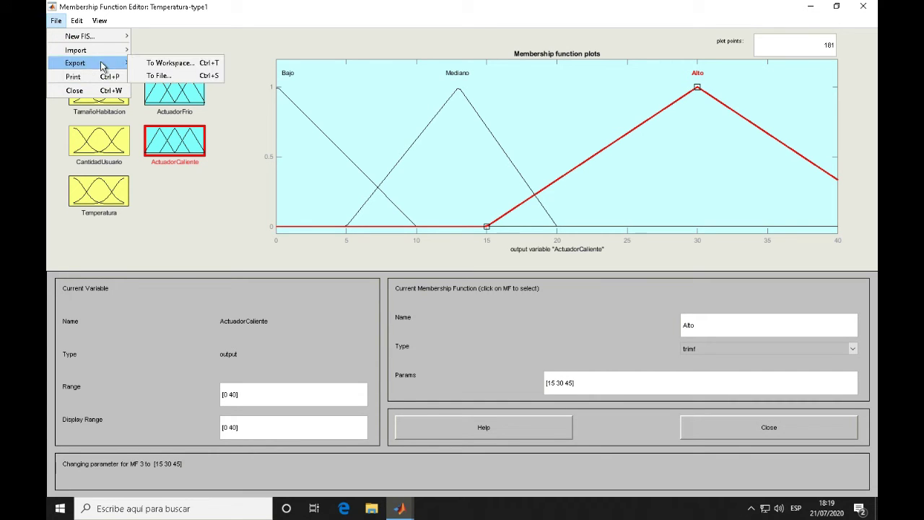
{"action": "left_click", "coordinate": [164, 69]}
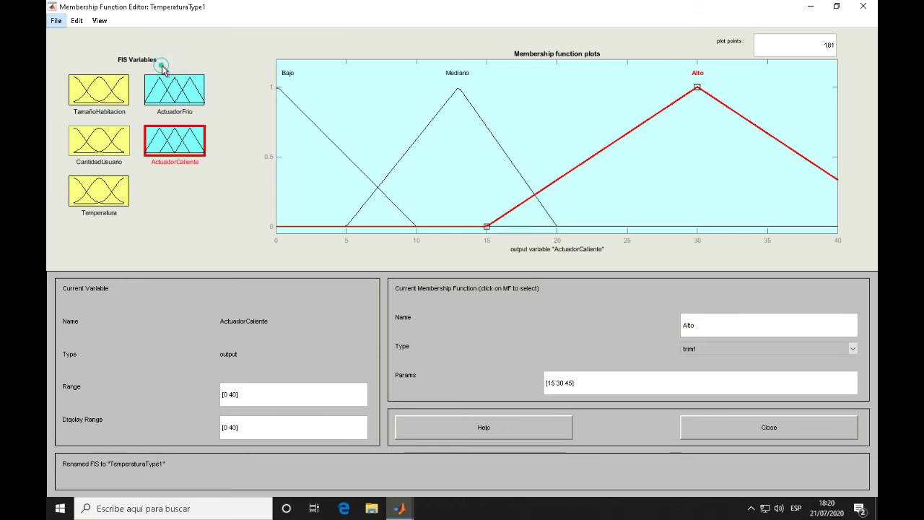
{"action": "left_click", "coordinate": [434, 287]}
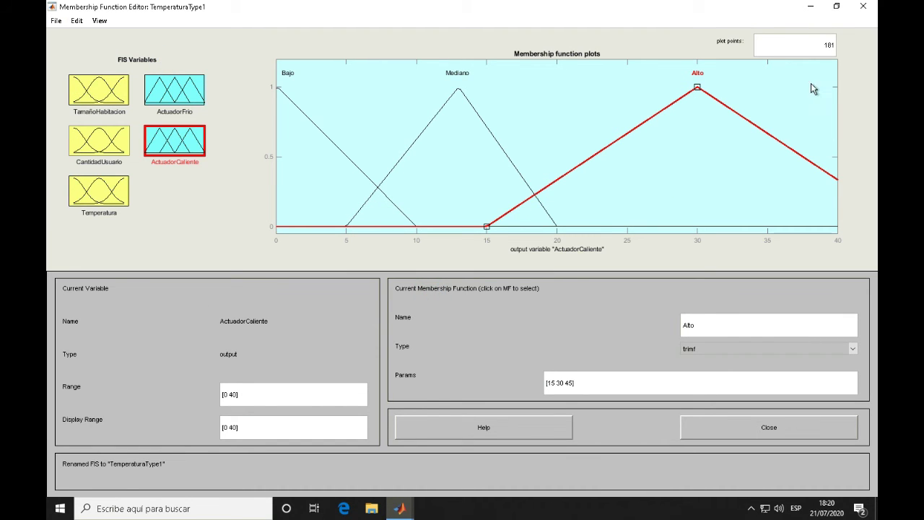
Open the Rule Editor for TemperaturaType1 in a maximised window and set the rule connection to "and"
{"action": "left_click", "coordinate": [811, 10]}
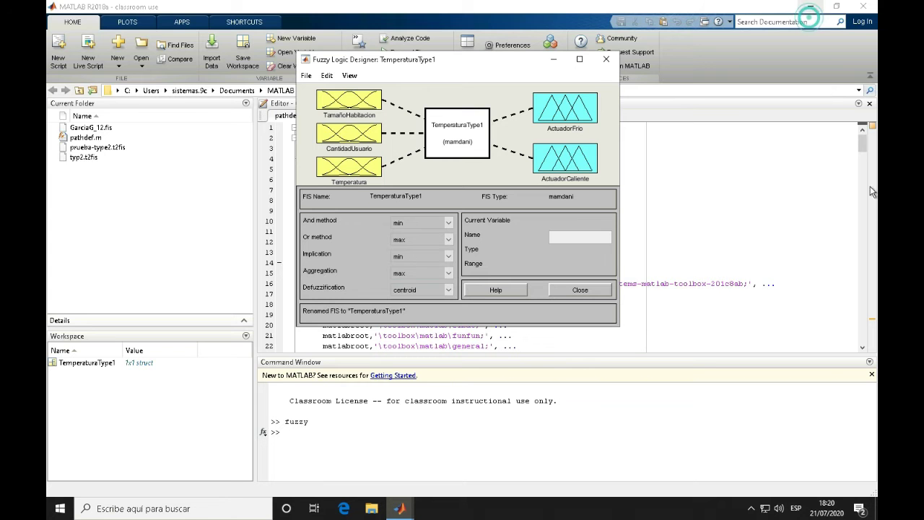
{"action": "left_click", "coordinate": [328, 76]}
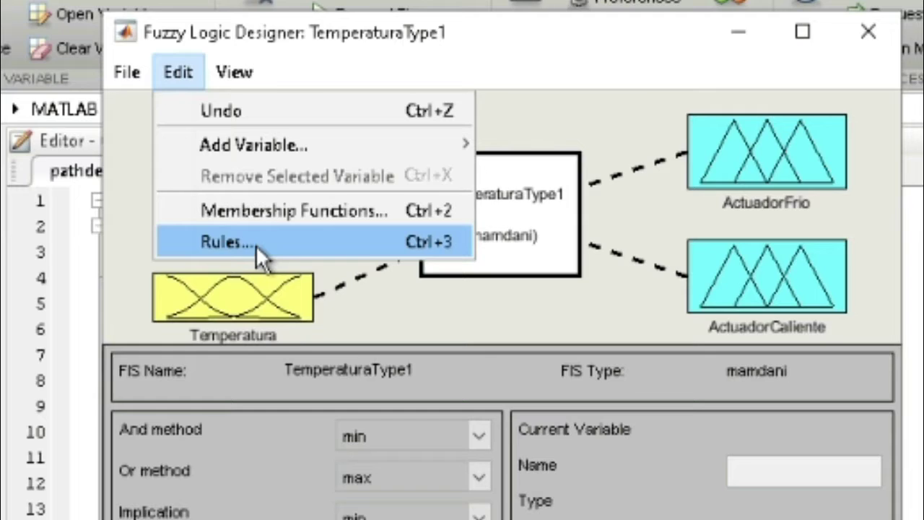
{"action": "left_click", "coordinate": [243, 245]}
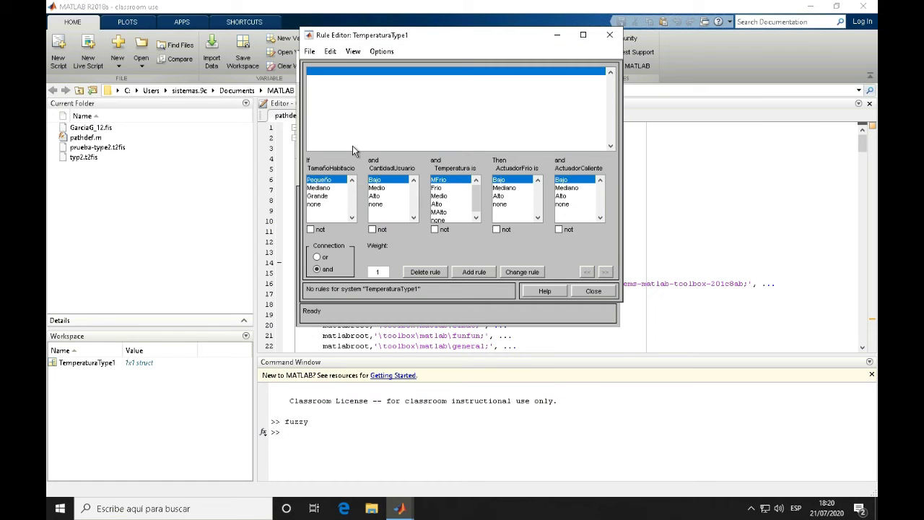
{"action": "left_click", "coordinate": [583, 35]}
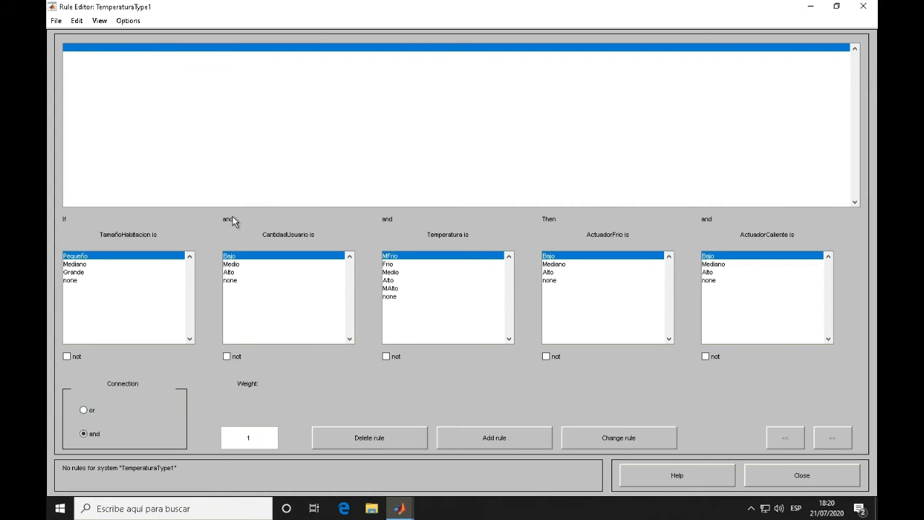
{"action": "left_click", "coordinate": [84, 410]}
{"action": "left_click", "coordinate": [87, 436]}
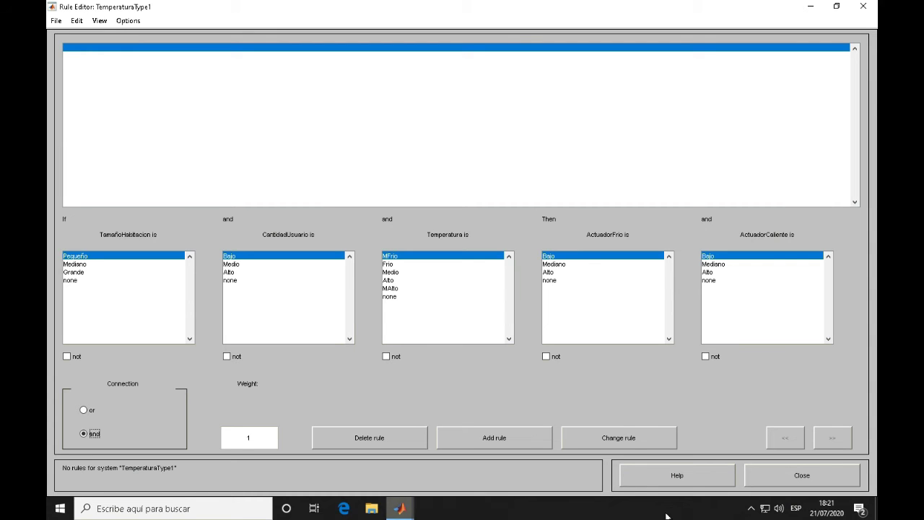
Add two rules for TamañoHabitacion Pequeño and CantidadUsuario Bajo, with Temperatura MFrio and Frio, both giving ActuadorFrio Alto and ActuadorCaliente Bajo
{"action": "left_click", "coordinate": [548, 273]}
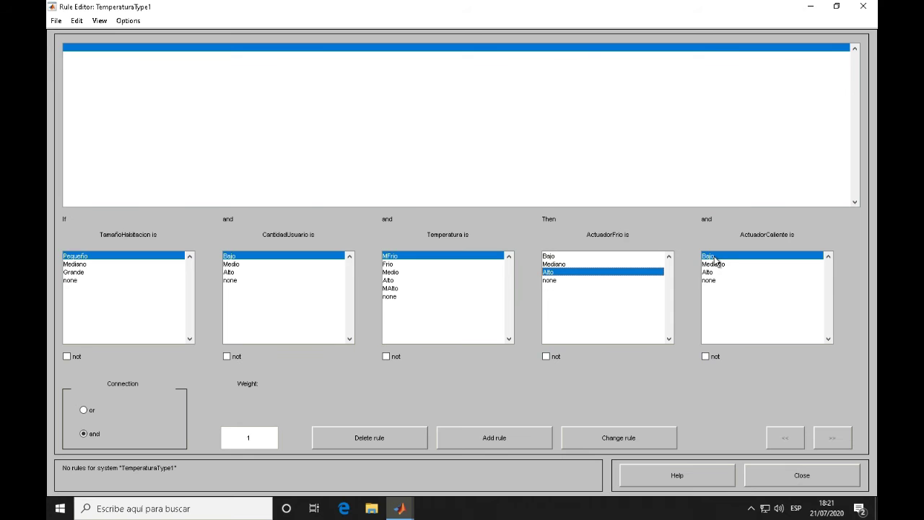
{"action": "left_click", "coordinate": [498, 438]}
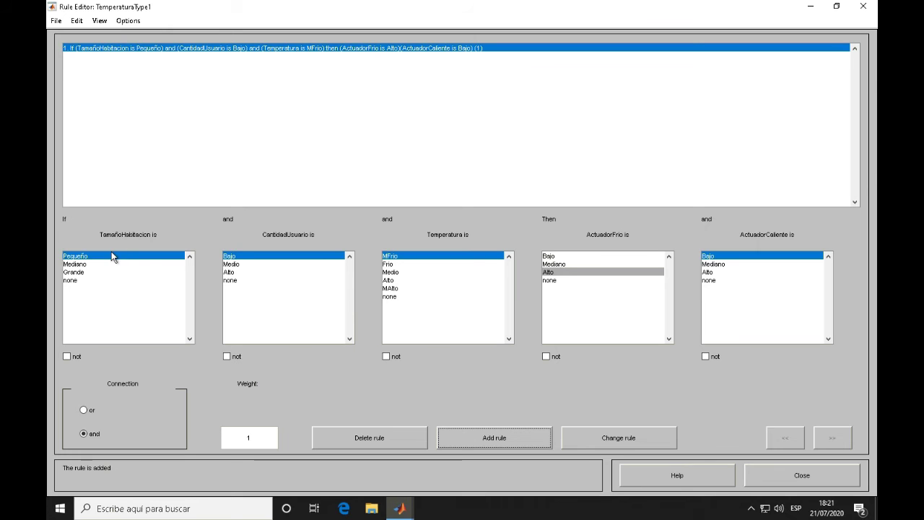
{"action": "left_click", "coordinate": [395, 264]}
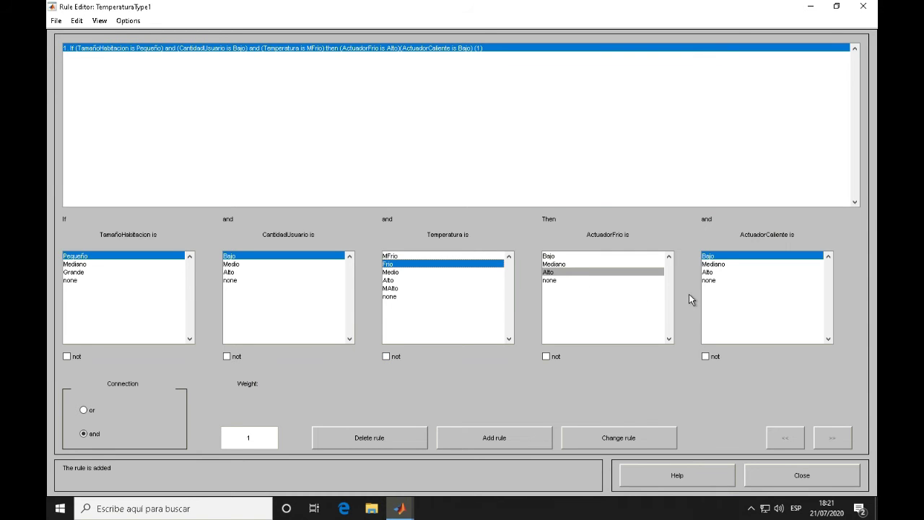
{"action": "left_click", "coordinate": [480, 439]}
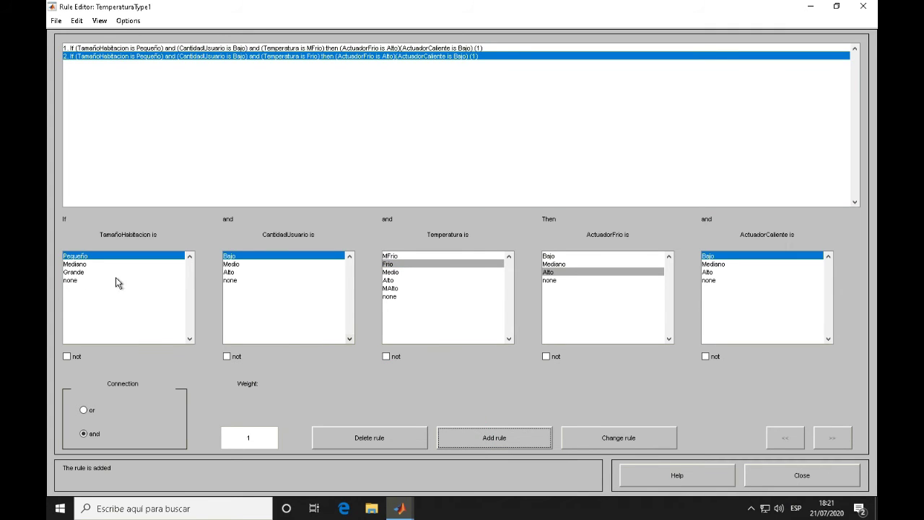
Add two rules for TamañoHabitacion Mediano and CantidadUsuario Medio, with Temperatura Medio and Alto, both giving ActuadorFrio Mediano and ActuadorCaliente Mediano
{"action": "left_click", "coordinate": [78, 265]}
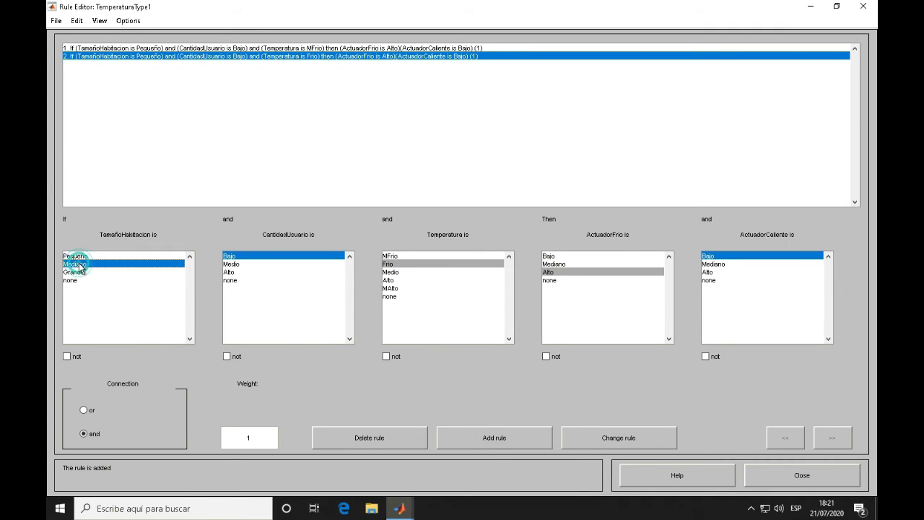
{"action": "left_click", "coordinate": [231, 266]}
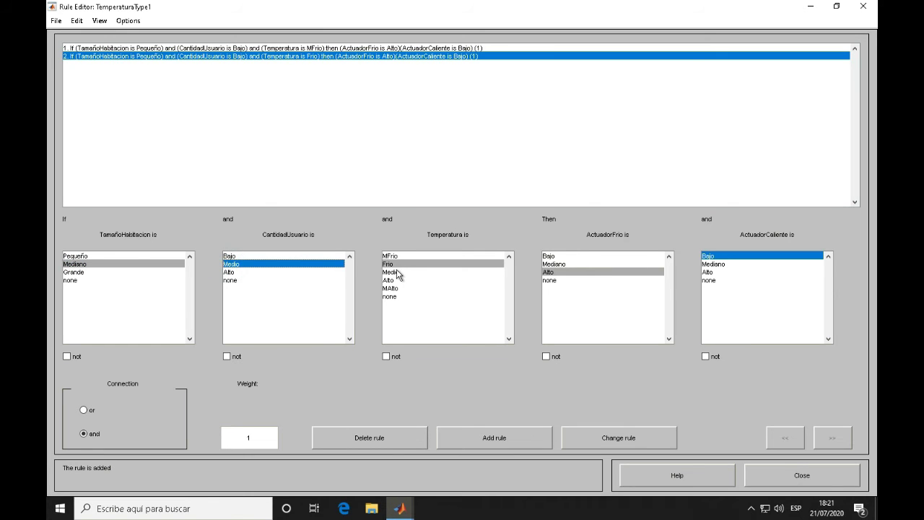
{"action": "left_click", "coordinate": [396, 271]}
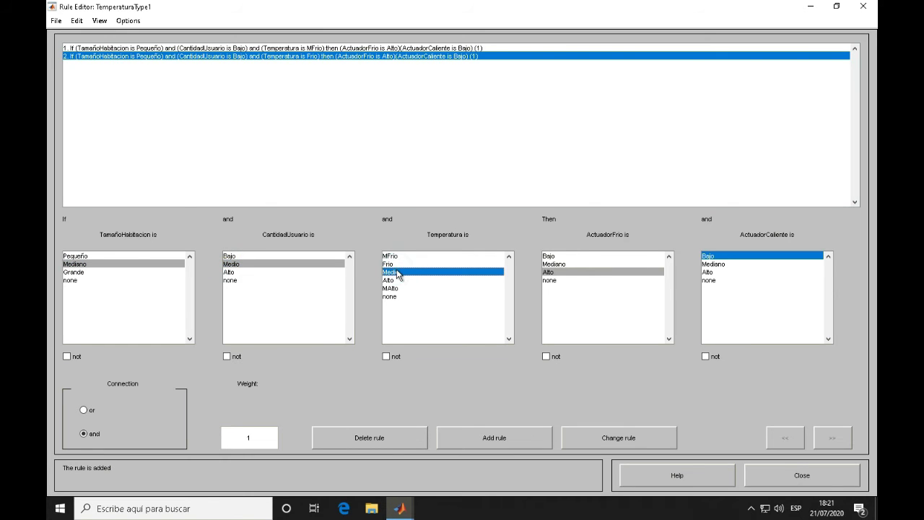
{"action": "left_click", "coordinate": [555, 265]}
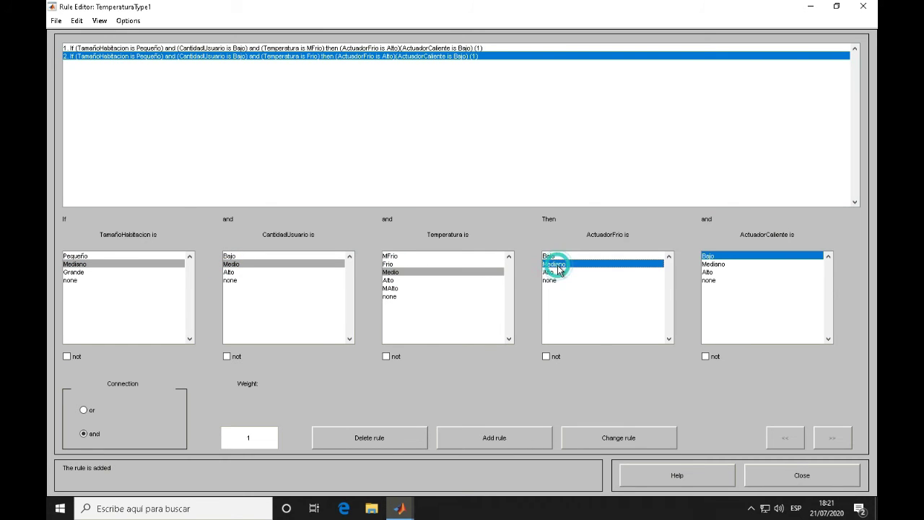
{"action": "left_click", "coordinate": [715, 264]}
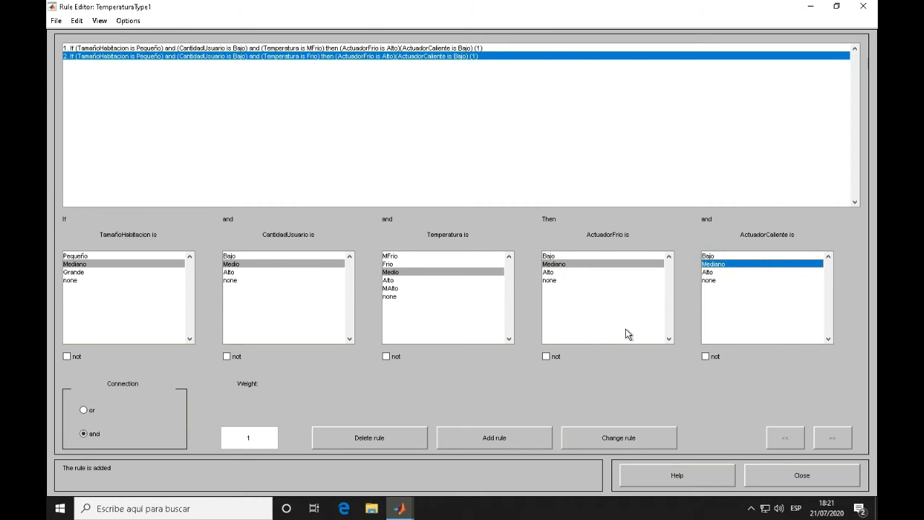
{"action": "left_click", "coordinate": [499, 441]}
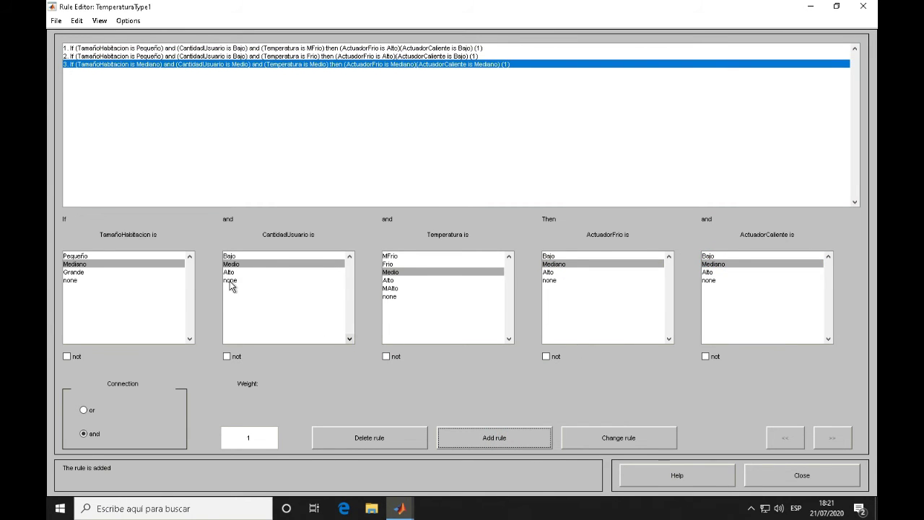
{"action": "left_click", "coordinate": [389, 281]}
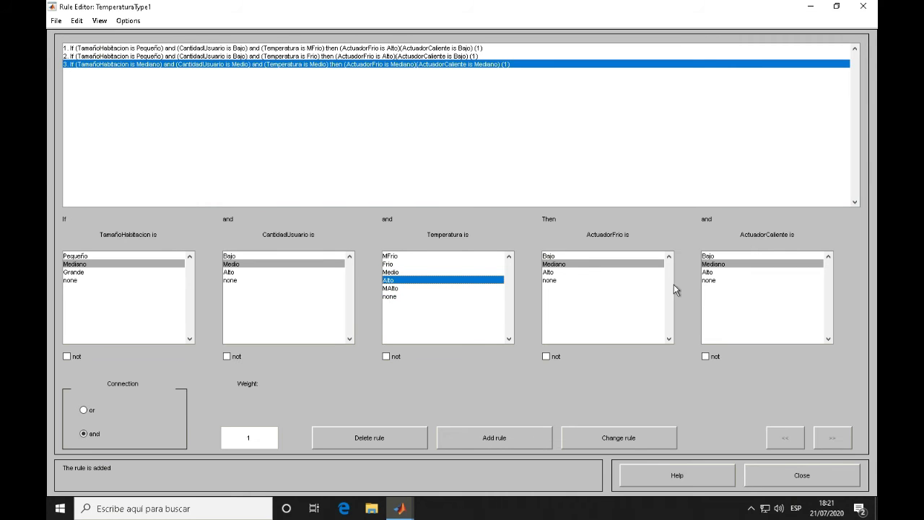
{"action": "left_click", "coordinate": [489, 442]}
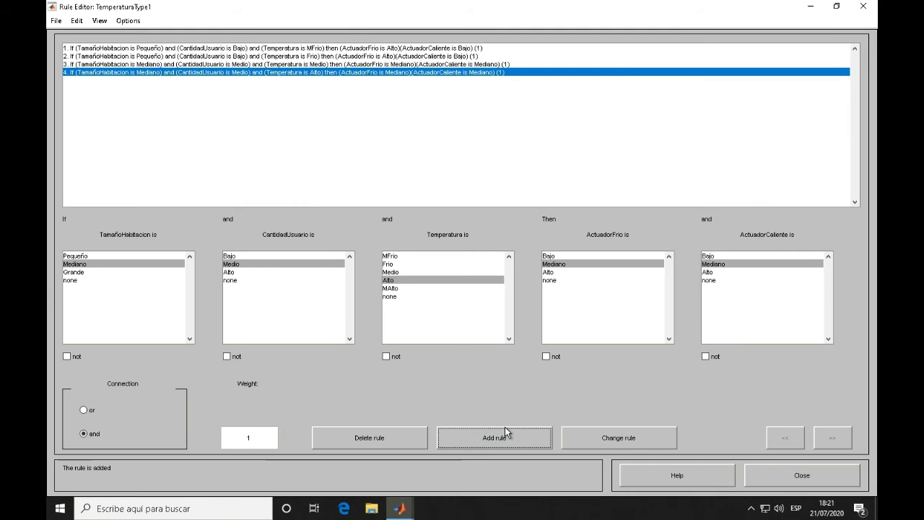
Add a rule for TamañoHabitacion Grande, CantidadUsuario Alto and Temperatura MAlto, giving ActuadorFrio Alto and ActuadorCaliente Bajo
{"action": "left_click", "coordinate": [72, 273]}
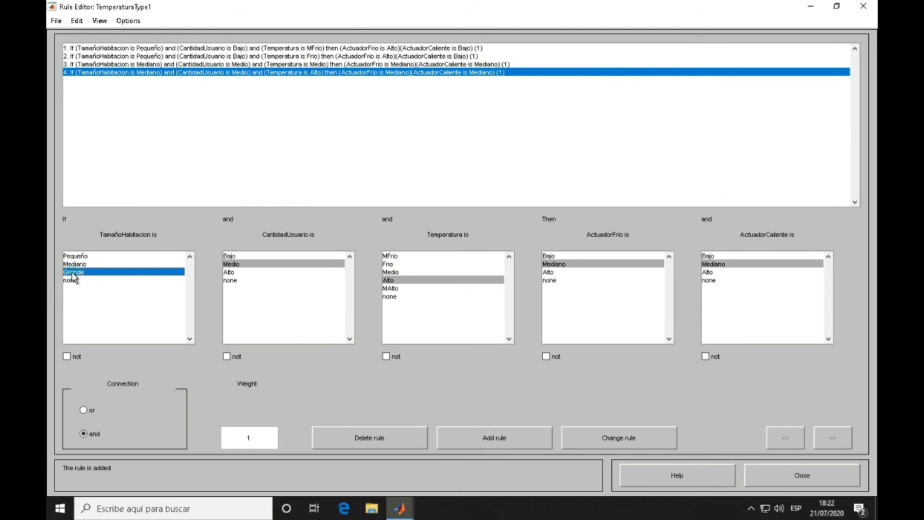
{"action": "left_click", "coordinate": [235, 272]}
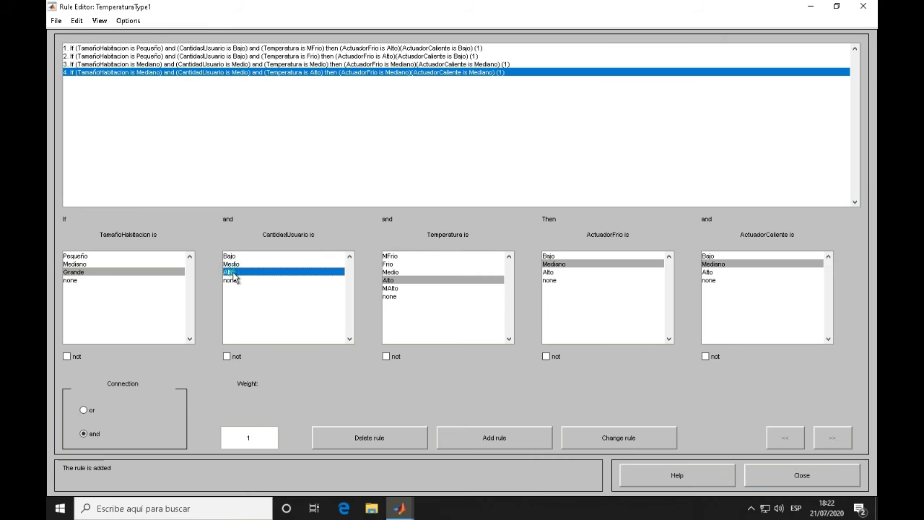
{"action": "left_click", "coordinate": [390, 289]}
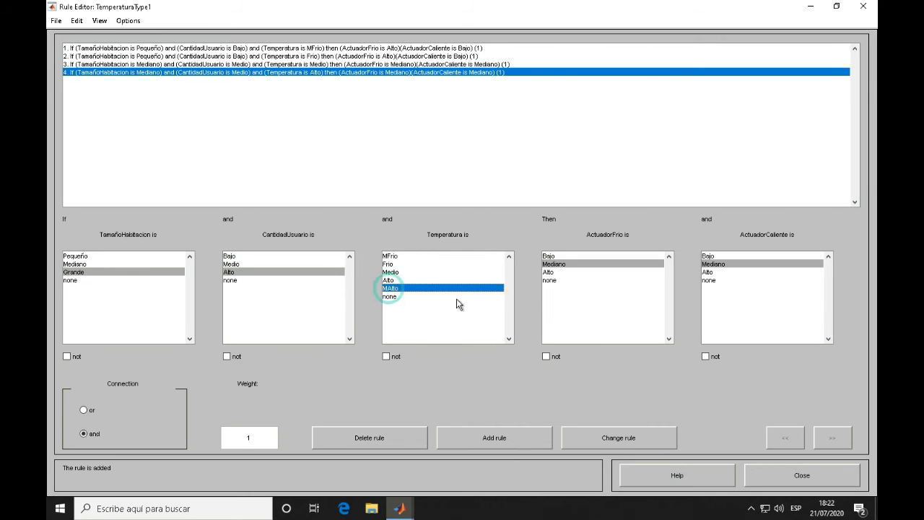
{"action": "left_click", "coordinate": [549, 273]}
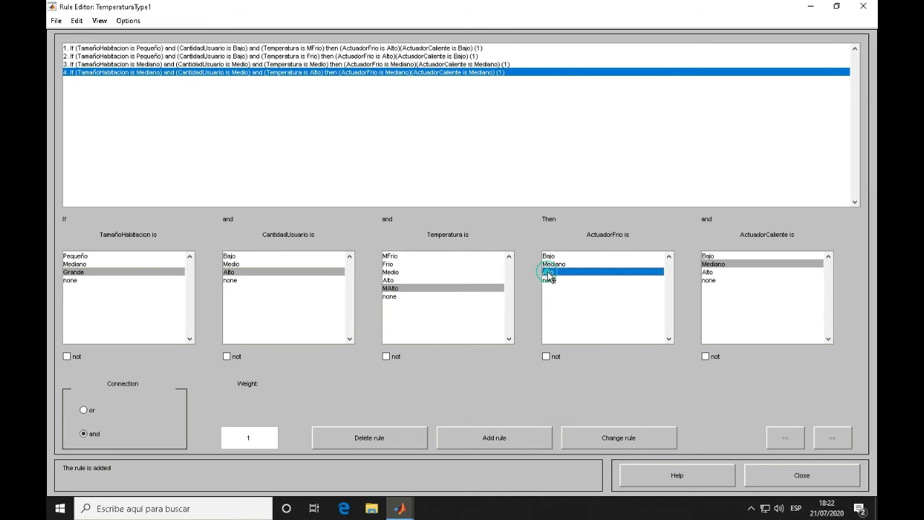
{"action": "left_click", "coordinate": [710, 255]}
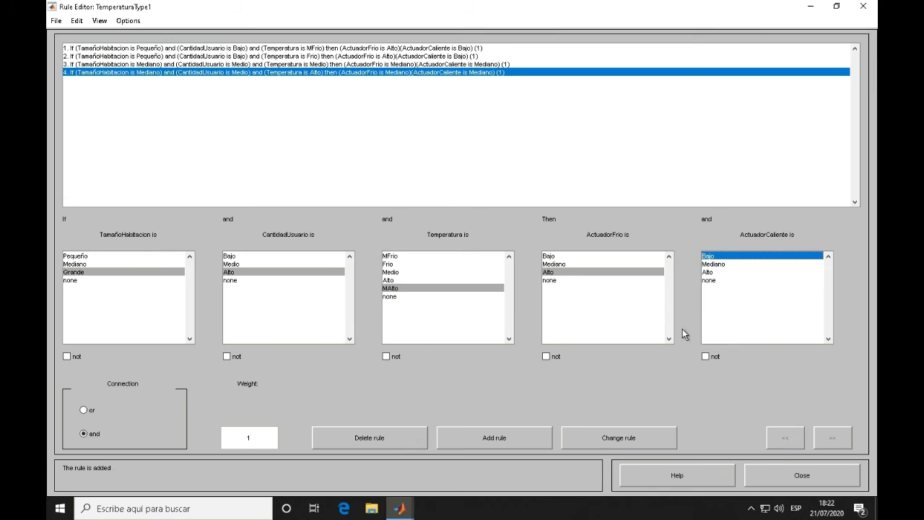
{"action": "left_click", "coordinate": [497, 439]}
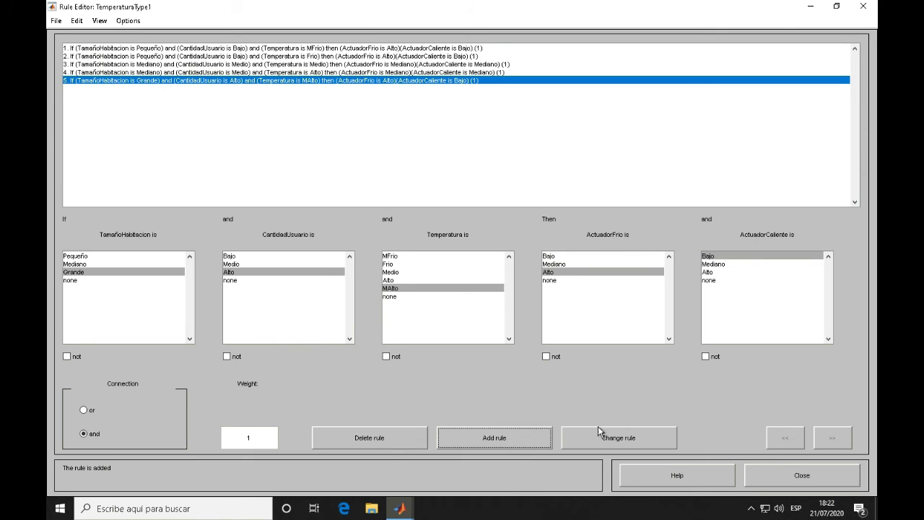
Delete and re-add the fifth rule, and change its ActuadorCaliente output to Mediano and back to Bajo
{"action": "left_click", "coordinate": [379, 442]}
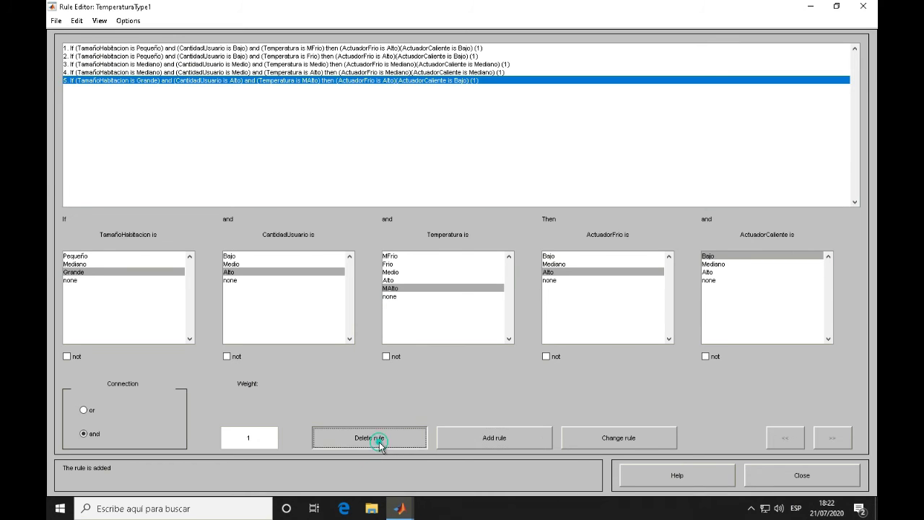
{"action": "left_click", "coordinate": [474, 444]}
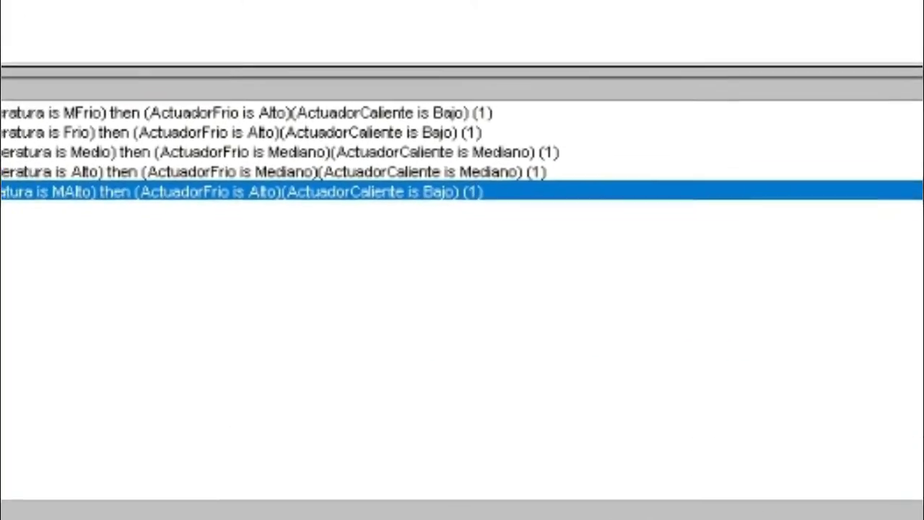
{"action": "left_click", "coordinate": [715, 264]}
{"action": "left_click", "coordinate": [622, 438]}
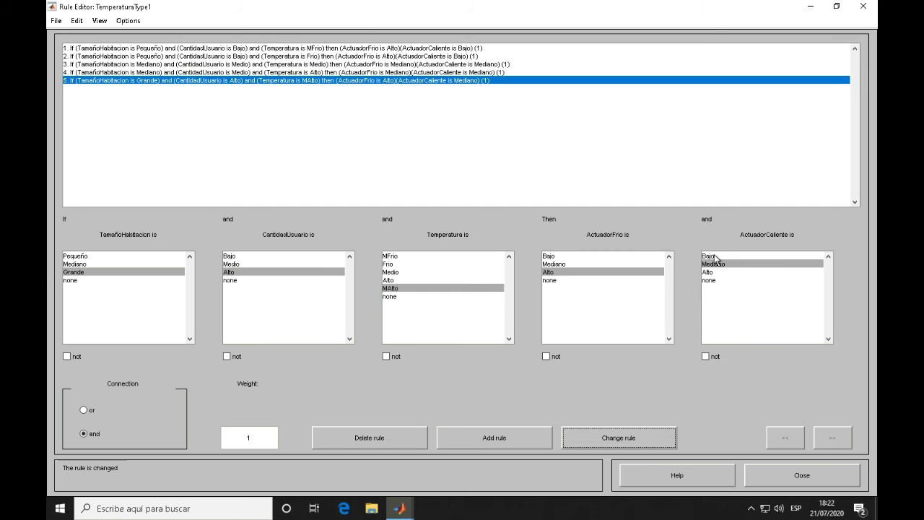
{"action": "left_click", "coordinate": [715, 256]}
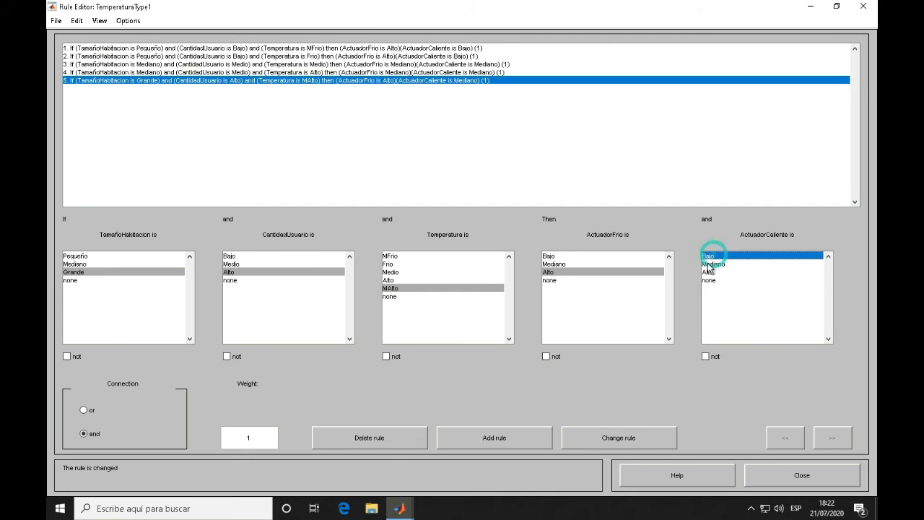
{"action": "left_click", "coordinate": [627, 441]}
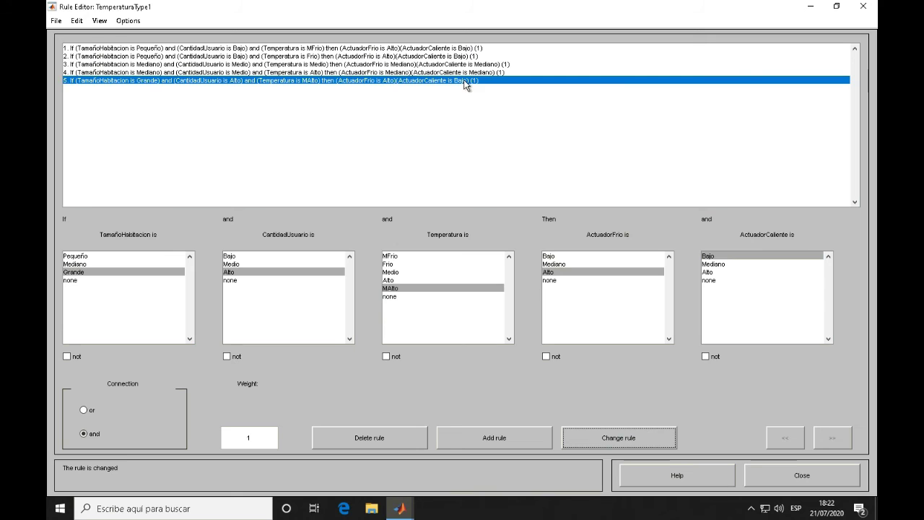
Export the fuzzy system with its rules to the workspace as TemperaturaType1
{"action": "left_click", "coordinate": [60, 26]}
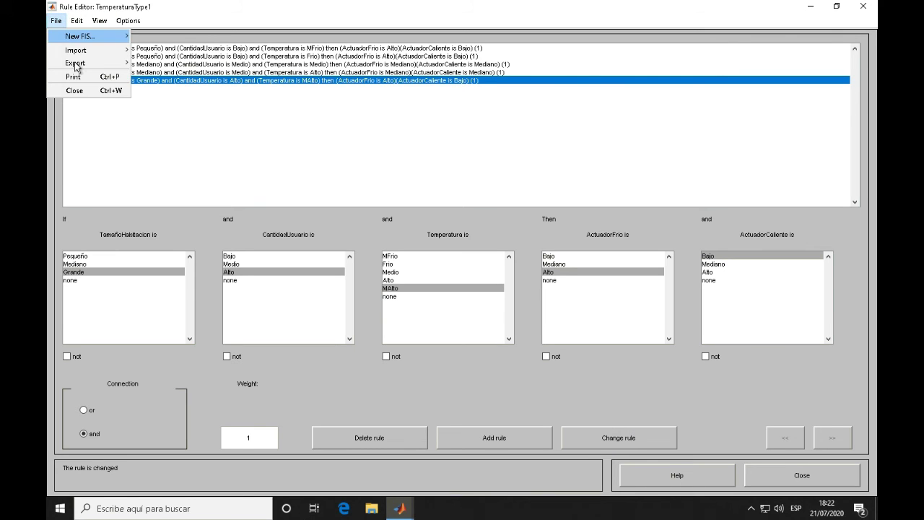
{"action": "mouse_move", "coordinate": [78, 66]}
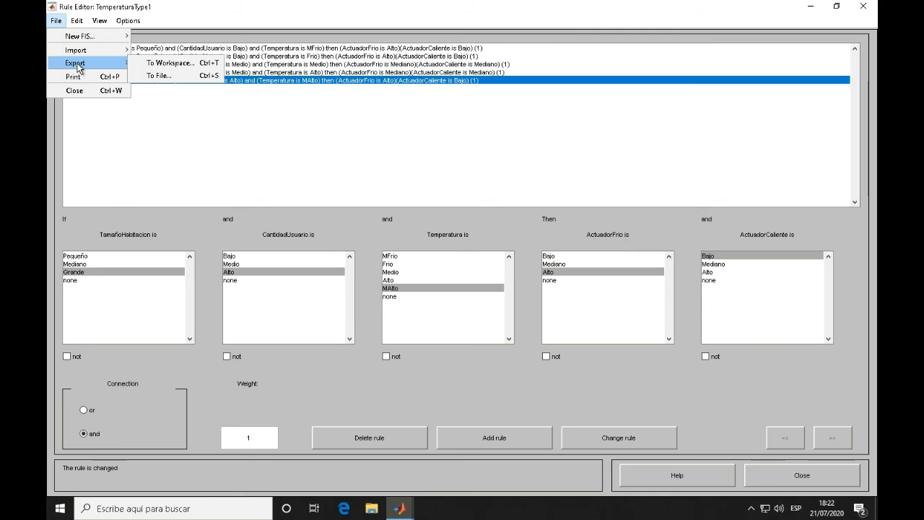
{"action": "left_click", "coordinate": [165, 66]}
{"action": "left_click", "coordinate": [428, 289]}
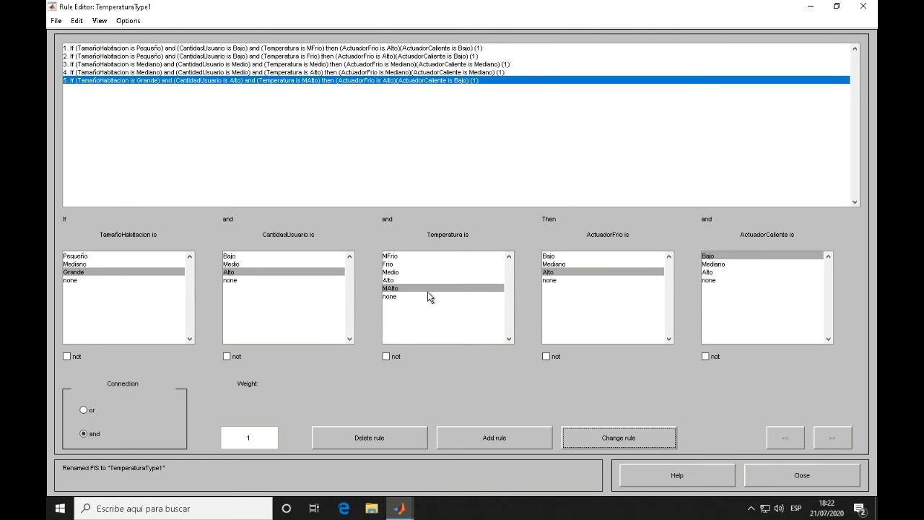
Leave the Rule Editor and open the Rule Viewer for TemperaturaType1 in a maximised window
{"action": "left_click", "coordinate": [806, 13]}
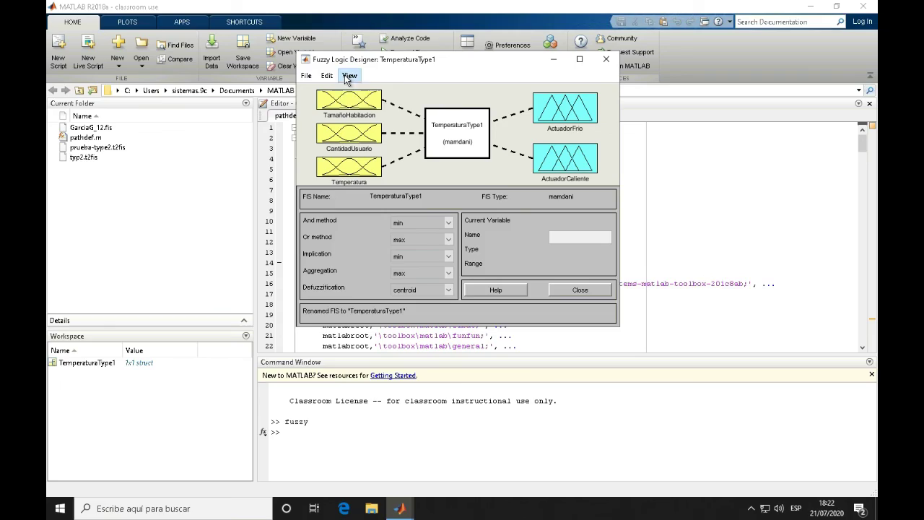
{"action": "left_click", "coordinate": [350, 76]}
{"action": "left_click", "coordinate": [327, 99]}
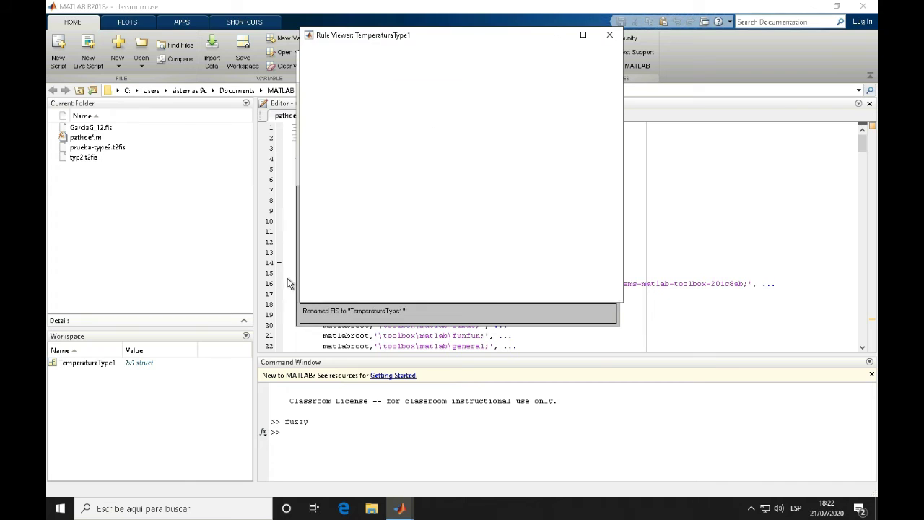
{"action": "left_click", "coordinate": [583, 34]}
Set the Rule Viewer inputs to about 6.98 for TamañoHabitacion, 23.1 for CantidadUsuario and 14.1 for Temperatura
{"action": "left_click", "coordinate": [135, 309]}
{"action": "left_click_drag", "start_coordinate": [124, 312], "coordinate": [104, 312]}
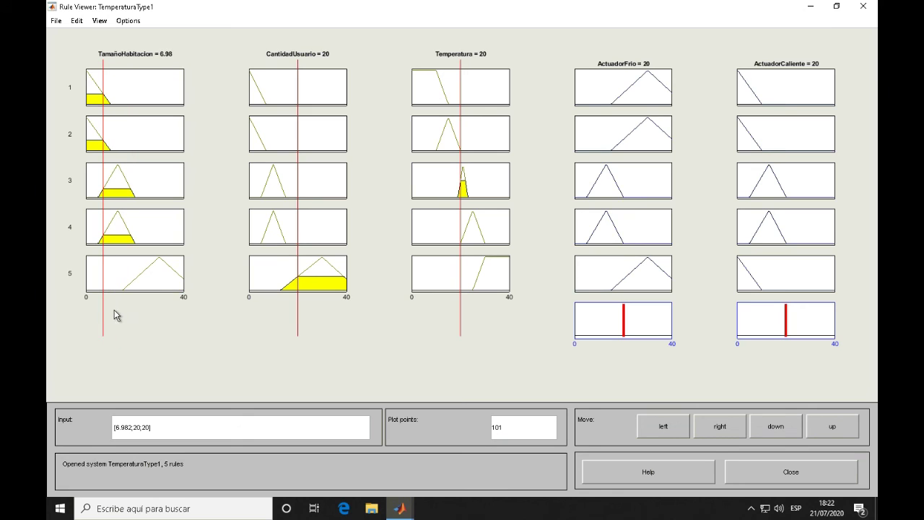
{"action": "left_click_drag", "start_coordinate": [299, 301], "coordinate": [306, 302]}
{"action": "mouse_move", "coordinate": [458, 302]}
{"action": "left_mouse_down"}
{"action": "mouse_move", "coordinate": [467, 303]}
{"action": "mouse_move", "coordinate": [447, 304]}
{"action": "left_mouse_up"}
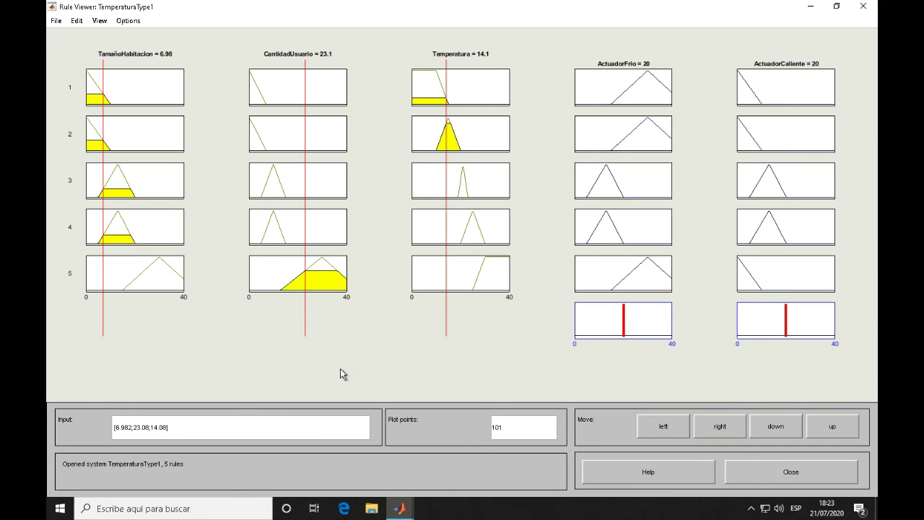
Set the Rule Viewer inputs to about 32.3 for TamañoHabitacion and about 30.7 for Temperatura
{"action": "left_click", "coordinate": [105, 255]}
{"action": "left_click_drag", "start_coordinate": [112, 257], "coordinate": [168, 257]}
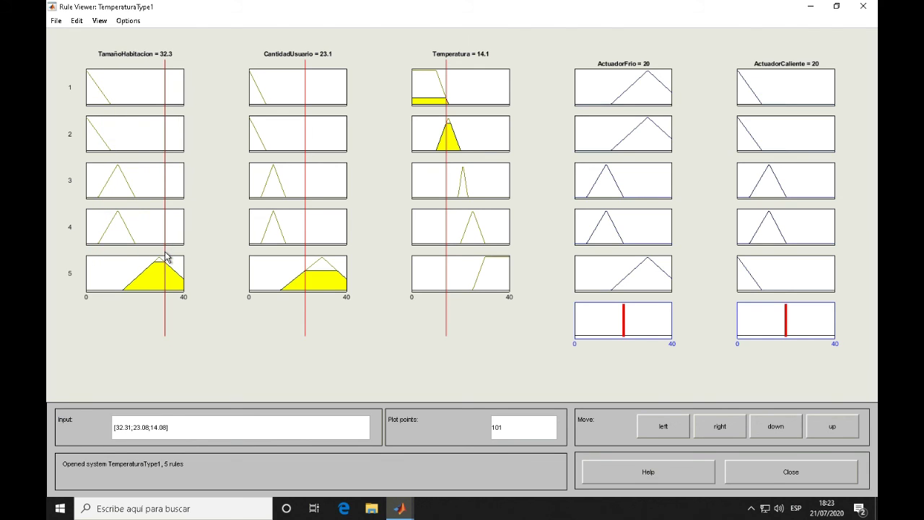
{"action": "left_click_drag", "start_coordinate": [445, 181], "coordinate": [488, 184]}
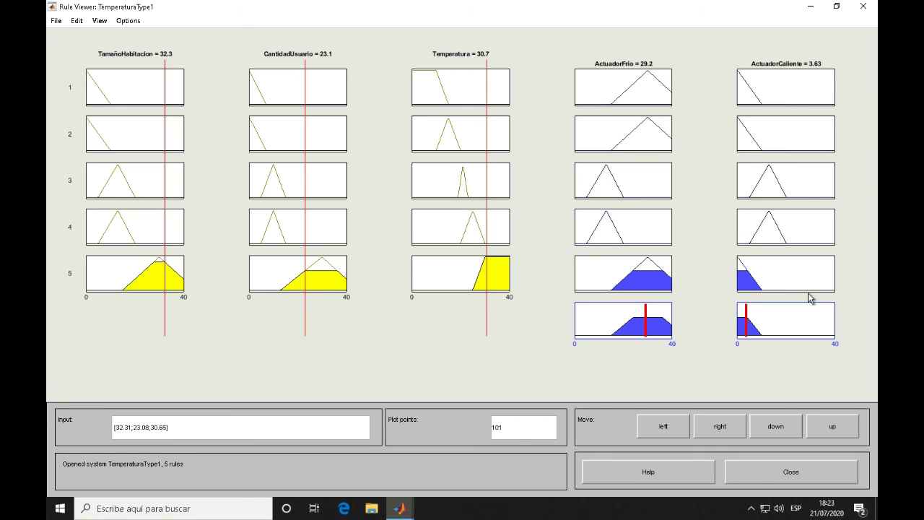
Minimise the Rule Viewer, open the Surface Viewer in a maximised window, and rotate the ActuadorFrio surface to examine it from several angles
{"action": "left_click", "coordinate": [811, 5]}
{"action": "left_click", "coordinate": [350, 75]}
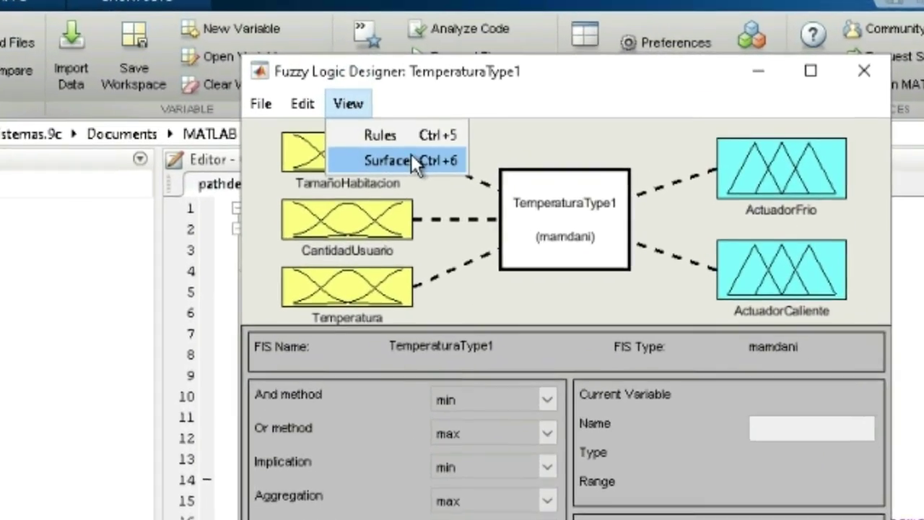
{"action": "left_click", "coordinate": [367, 100]}
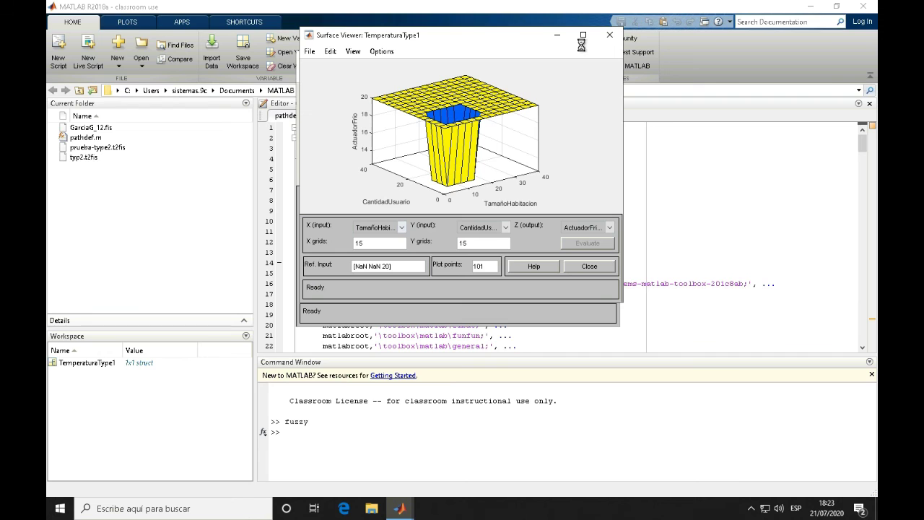
{"action": "left_click", "coordinate": [584, 35]}
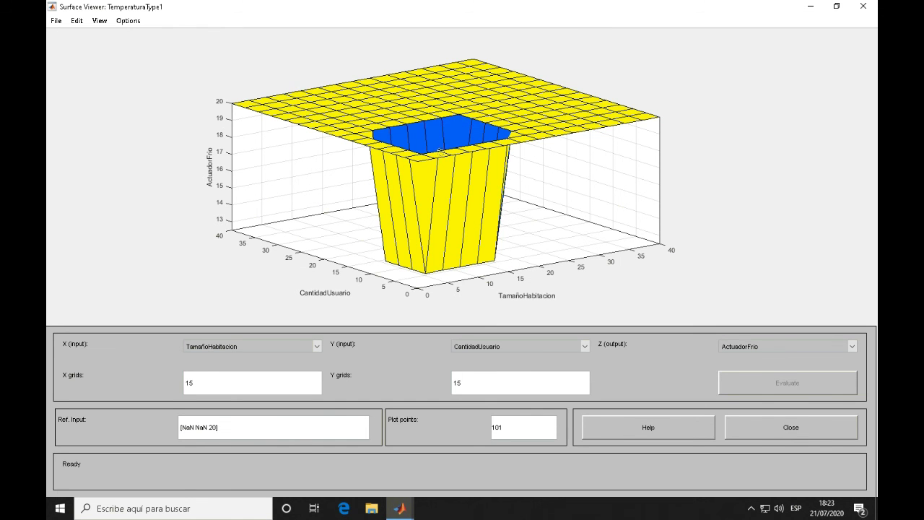
{"action": "left_click_drag", "start_coordinate": [441, 151], "coordinate": [463, 164]}
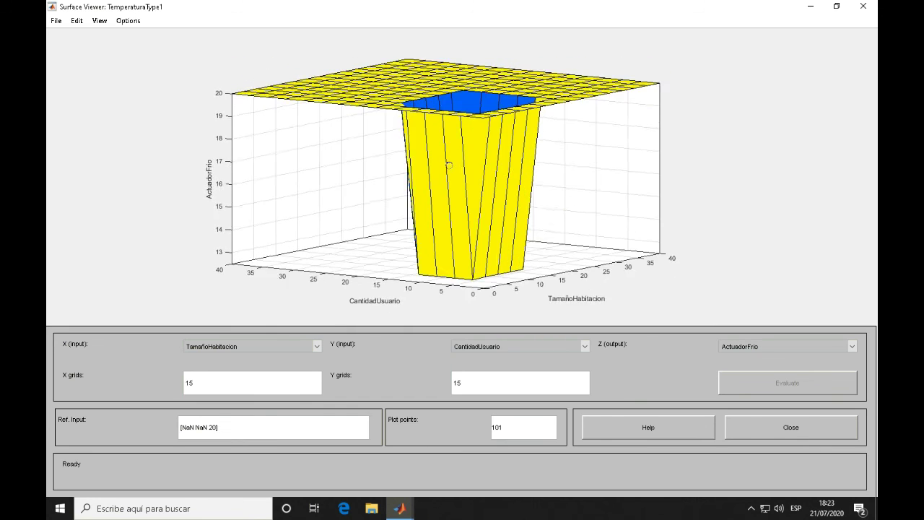
{"action": "mouse_move", "coordinate": [400, 164]}
{"action": "left_mouse_down"}
{"action": "mouse_move", "coordinate": [391, 165]}
{"action": "mouse_move", "coordinate": [422, 158]}
{"action": "mouse_move", "coordinate": [412, 176]}
{"action": "left_mouse_up"}
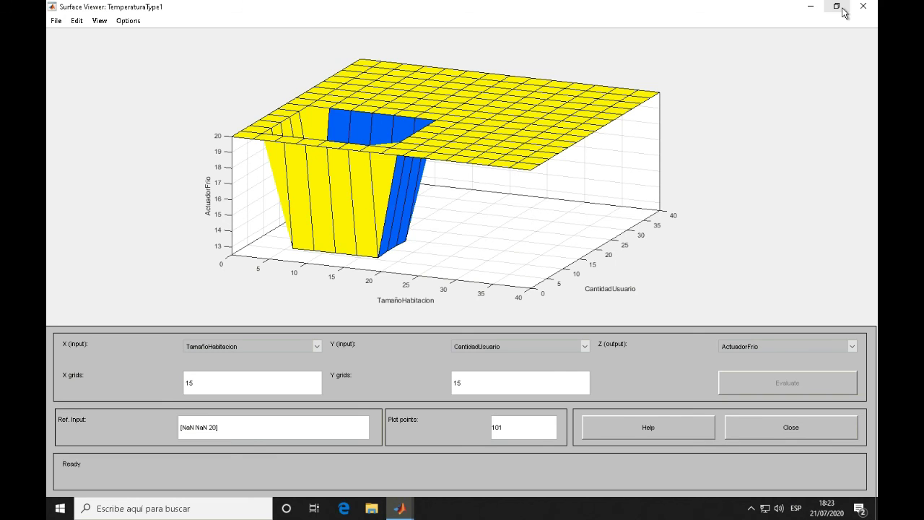
Export the fuzzy system from the Surface Viewer to the workspace as TemperaturaType1
{"action": "left_click", "coordinate": [56, 21]}
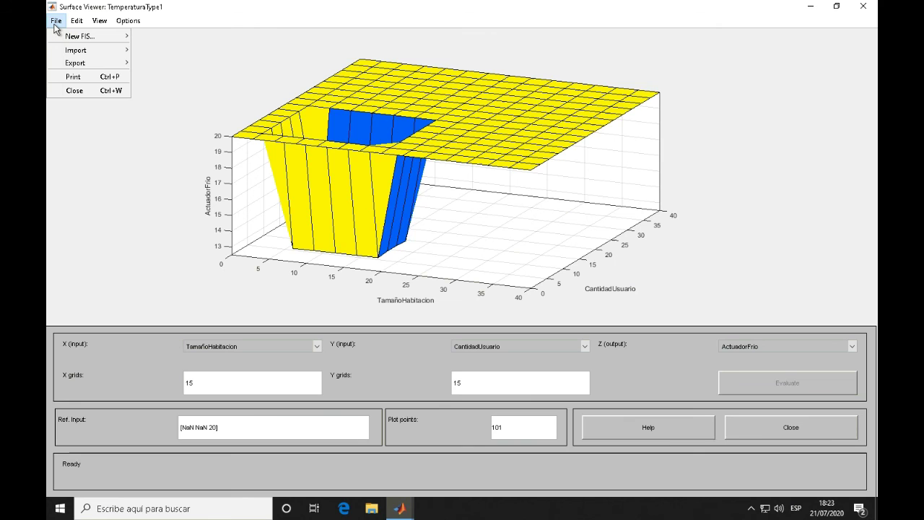
{"action": "mouse_move", "coordinate": [78, 64]}
{"action": "left_click", "coordinate": [150, 65]}
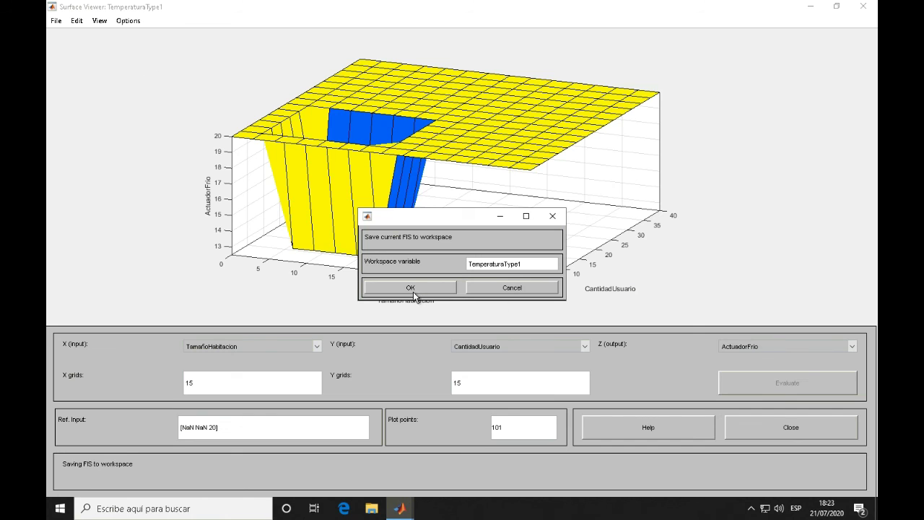
{"action": "left_click", "coordinate": [412, 289]}
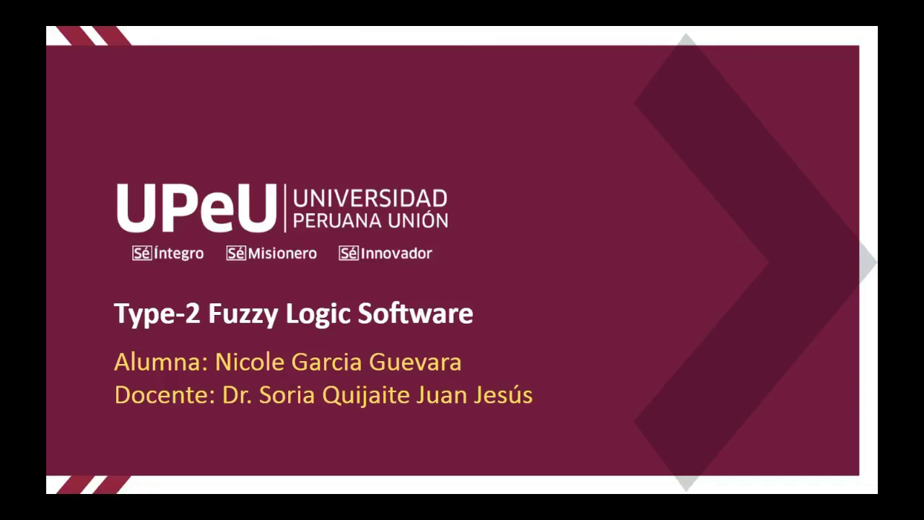